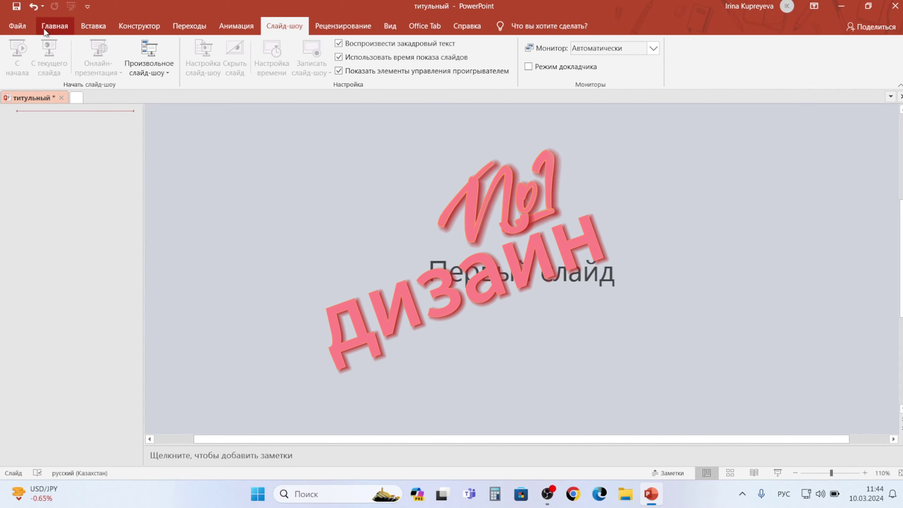
- Create a new blank presentation with the title slide layout
left_click(54, 26)
- Delete the title and subtitle placeholders from the new title slide
left_click(76, 54)
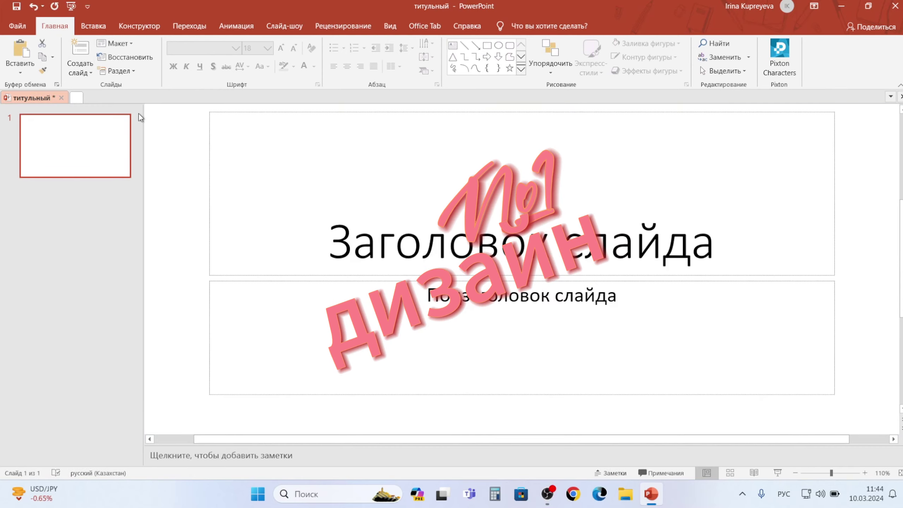
left_click(228, 114)
left_click(208, 201)
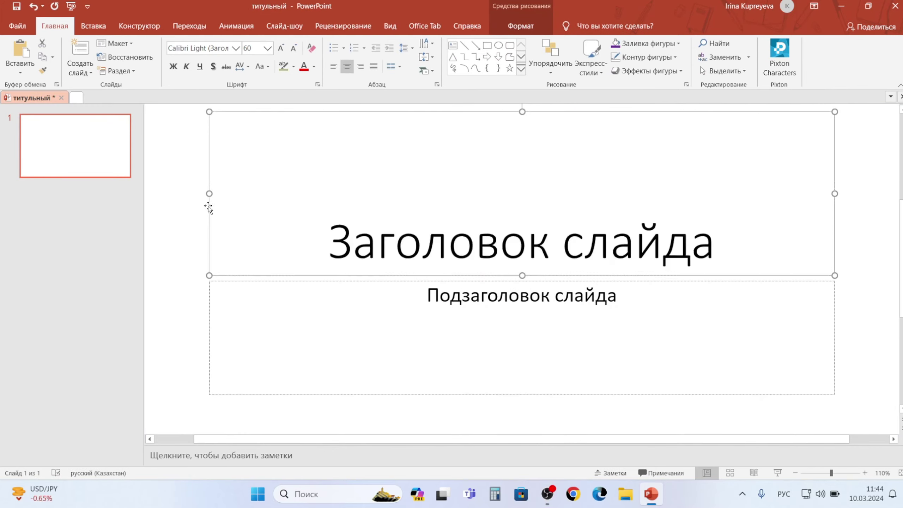
key("Delete")
left_click(208, 280)
key("Delete")
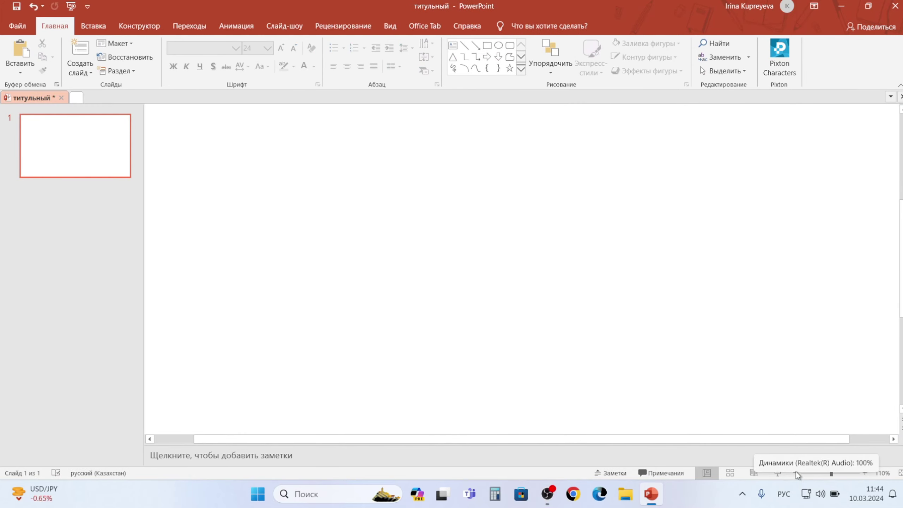
left_click(796, 473)
left_click(796, 473)
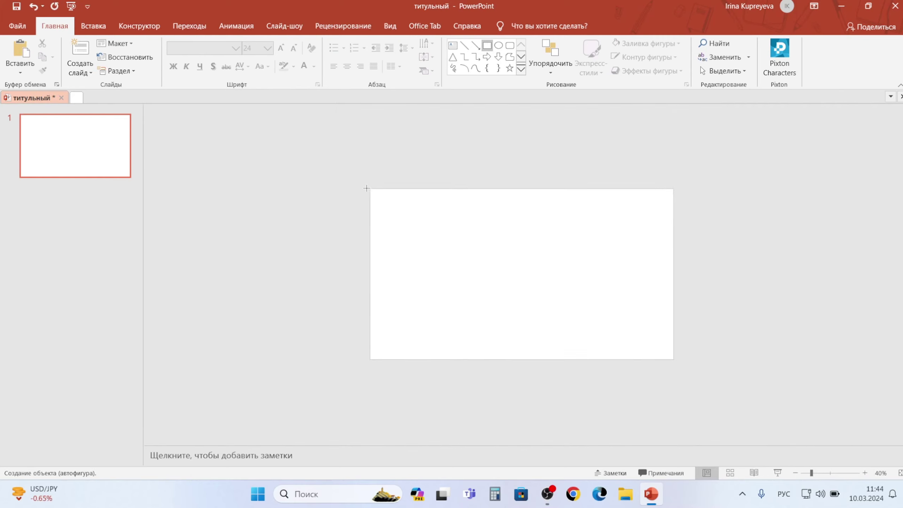
- Draw a purple-filled rectangle over the top half of the slide and set its outline
left_click_drag(368, 188, 673, 275)
left_click(304, 43)
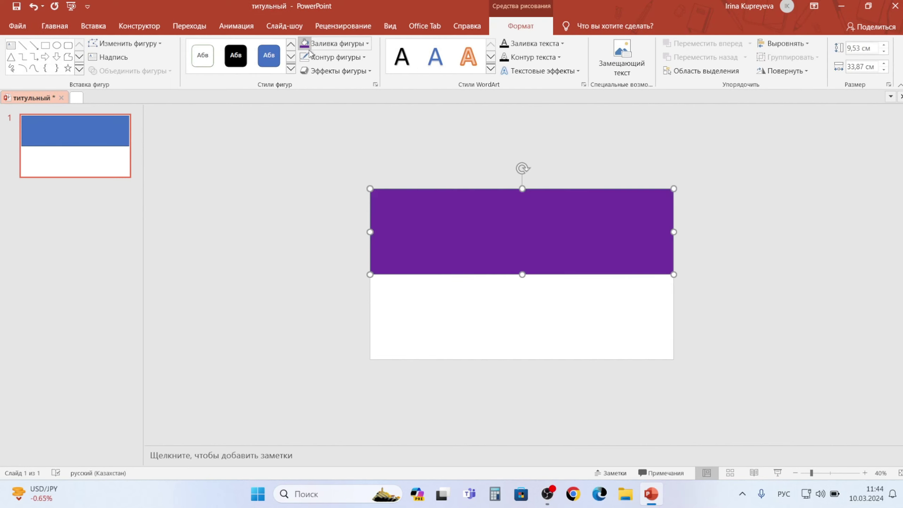
left_click(365, 57)
left_click(312, 162)
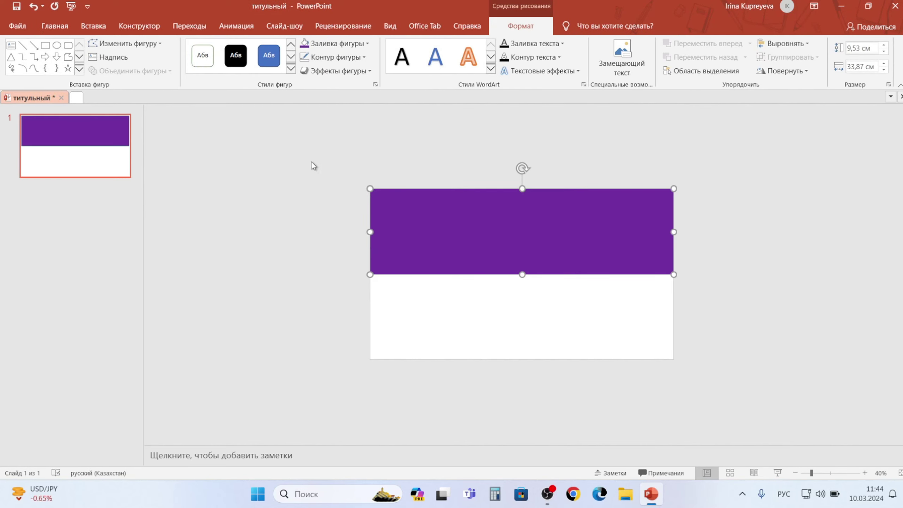
- Duplicate the purple rectangle, place the copy flush beneath it, and set its outline
right_click(455, 237)
left_click(482, 230)
key("ctrl+v")
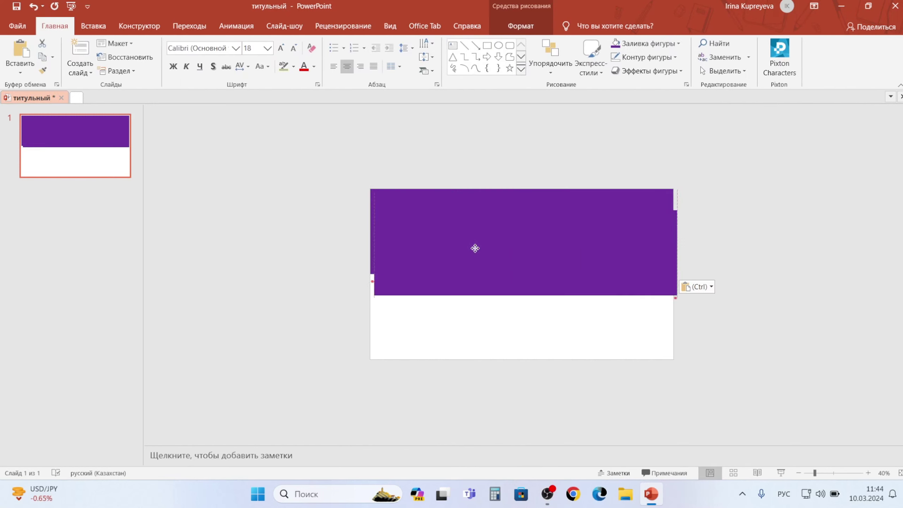
left_click_drag(473, 246, 469, 306)
left_click(704, 353)
left_click(570, 316)
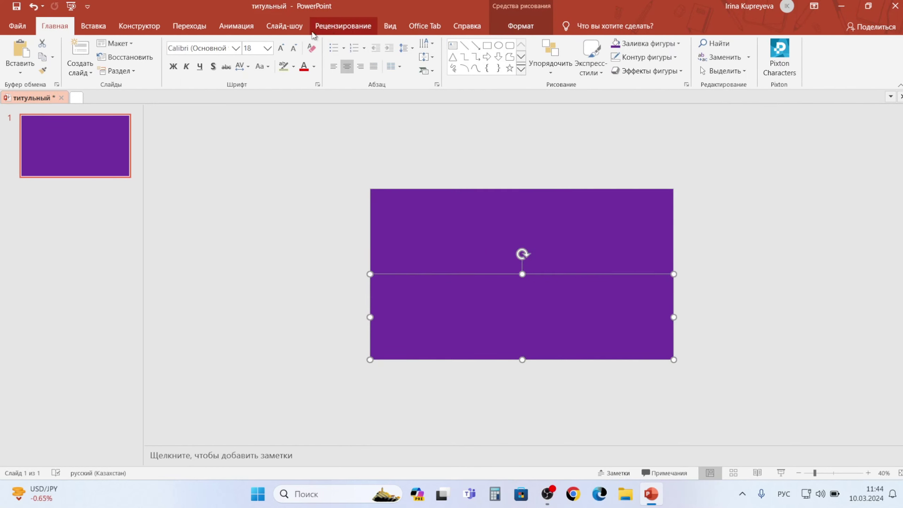
left_click(521, 26)
left_click(364, 57)
left_click(313, 162)
- Insert a WordArt text box reading 'Презентация'
left_click(308, 170)
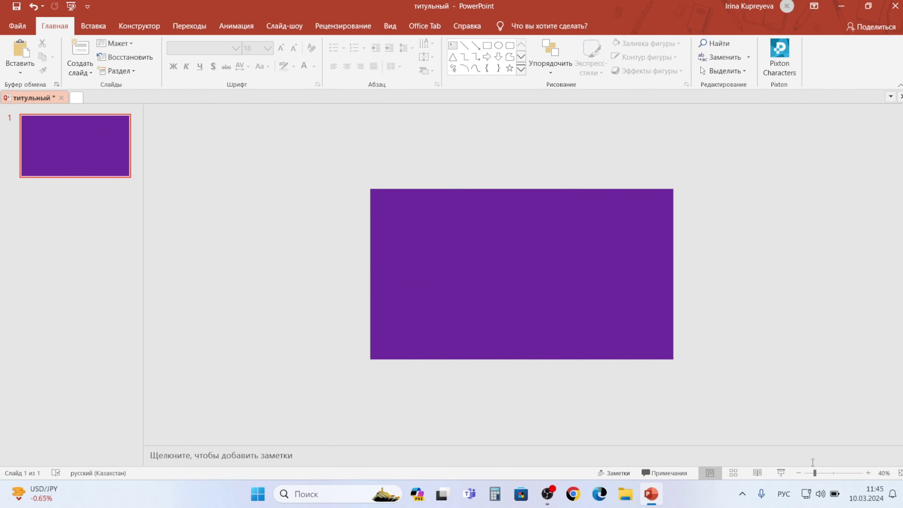
left_click(868, 473)
left_click(869, 473)
left_click(869, 473)
left_click(869, 473)
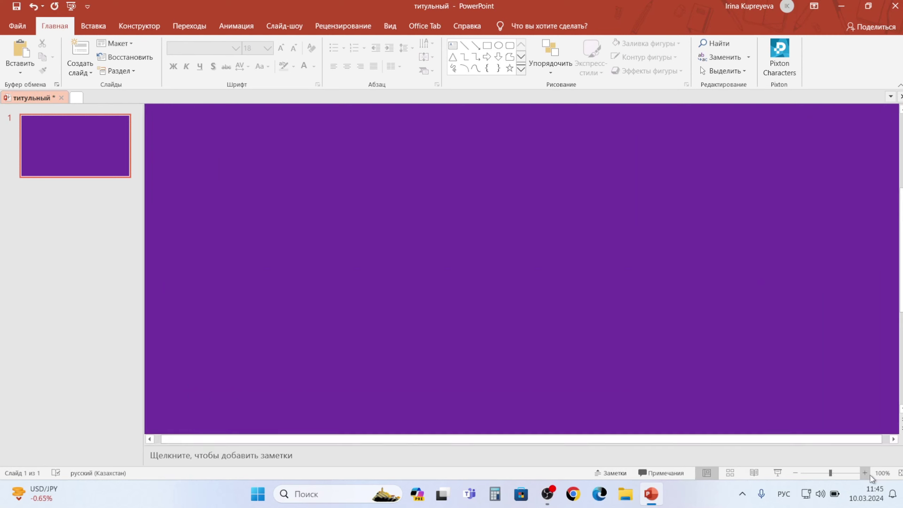
left_click(796, 474)
left_click(797, 474)
left_click(796, 474)
left_click(796, 474)
left_click(796, 474)
left_click(796, 474)
left_click(93, 26)
left_click(687, 47)
left_click(724, 128)
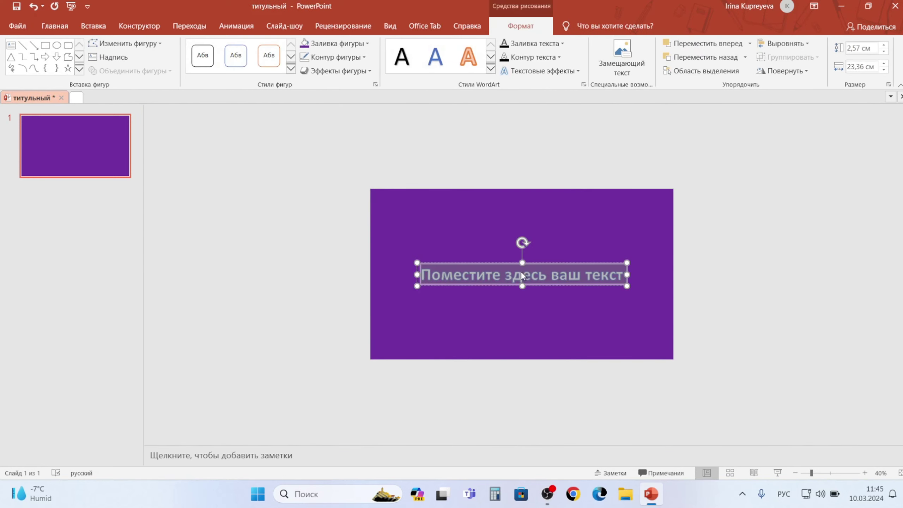
type("Презентация")
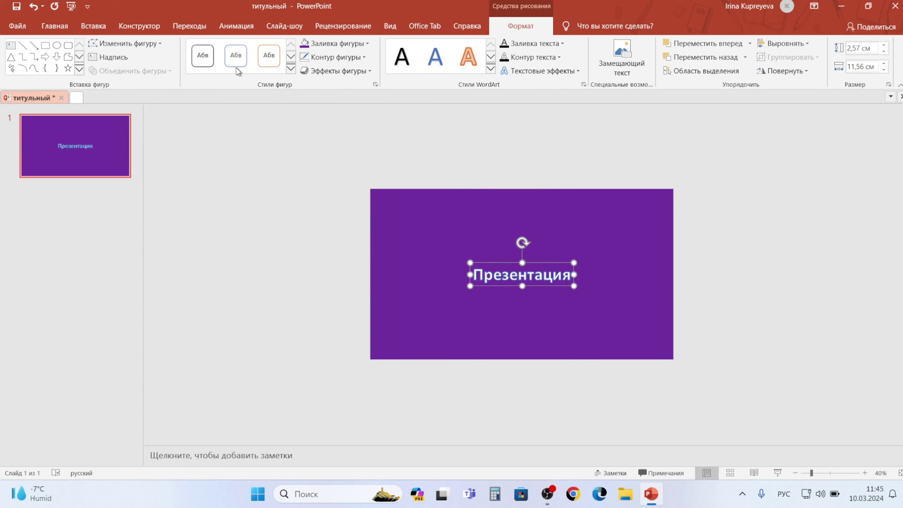
- Set the WordArt title to font size 138 and move it slightly higher
left_click(55, 26)
left_click(281, 47)
left_click(281, 47)
left_click(281, 48)
left_click(280, 48)
left_click_drag(488, 268, 492, 239)
- Duplicate the slide and push the purple bands to the top and bottom edges
right_click(104, 164)
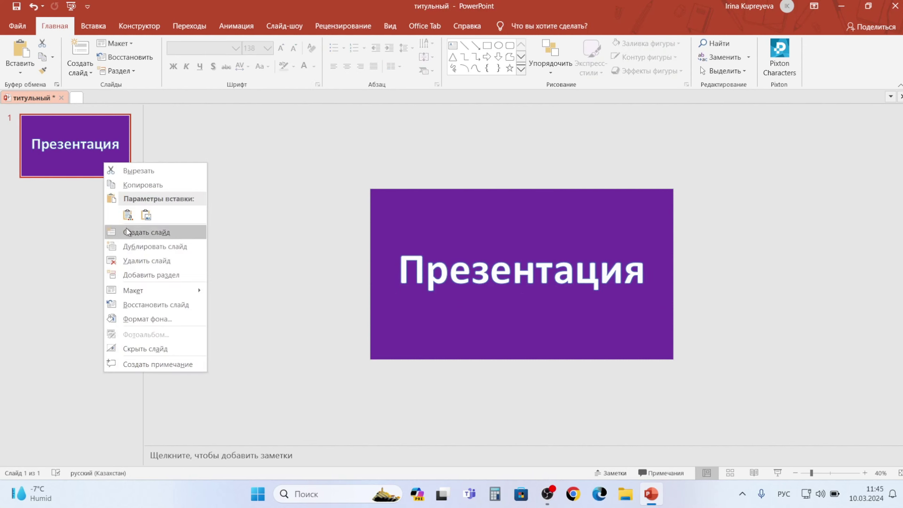
left_click(135, 247)
left_click(521, 223)
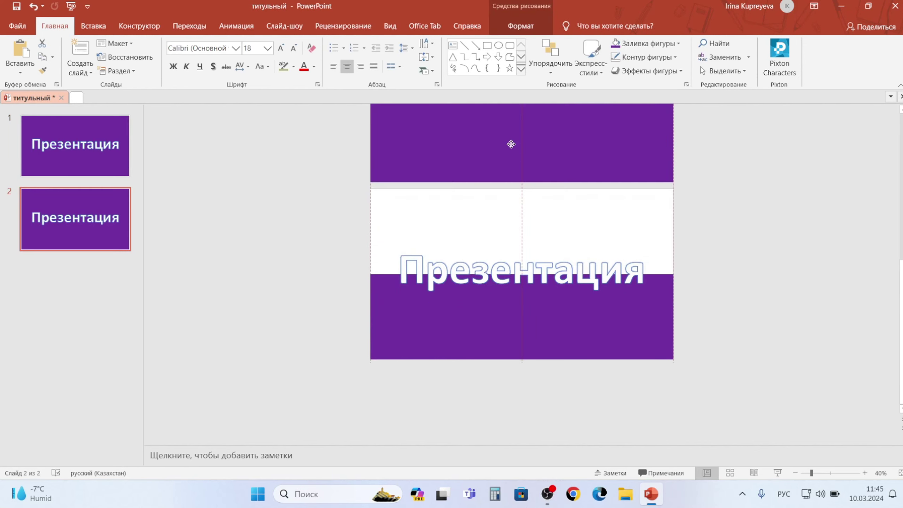
left_click_drag(514, 207, 512, 149)
left_click(518, 311)
mouse_move(521, 260)
left_mouse_down()
mouse_move(344, 339)
mouse_move(520, 382)
left_mouse_up()
left_click_drag(512, 337, 514, 426)
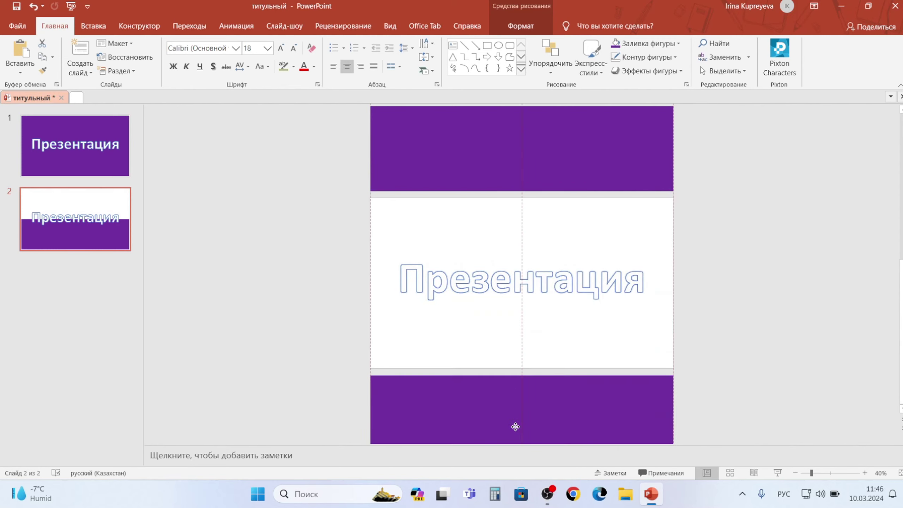
- Move the Презентация title off the slide to the left and make this slide first
left_click(490, 281)
mouse_move(485, 253)
left_mouse_down()
mouse_move(248, 238)
mouse_move(177, 246)
left_mouse_up()
left_click_drag(54, 212, 56, 121)
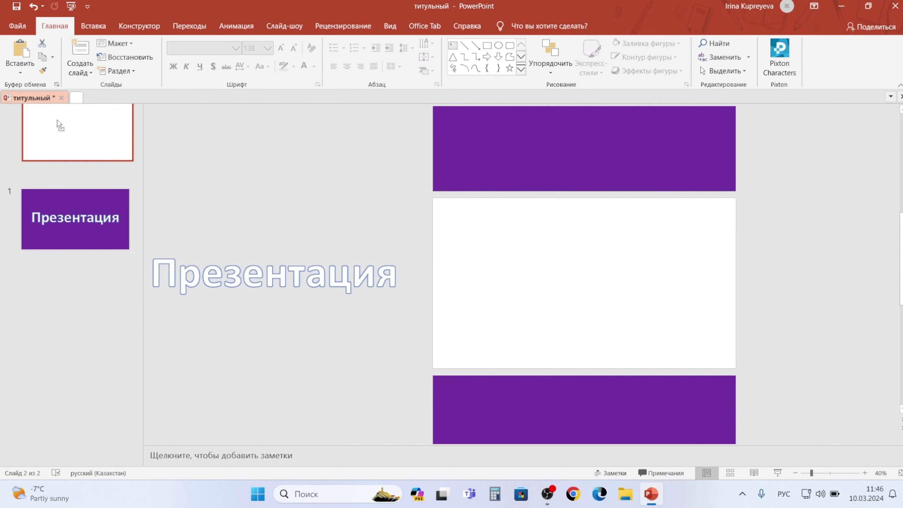
- Apply the Трансформация transition to both slides
left_click(76, 219, "shift")
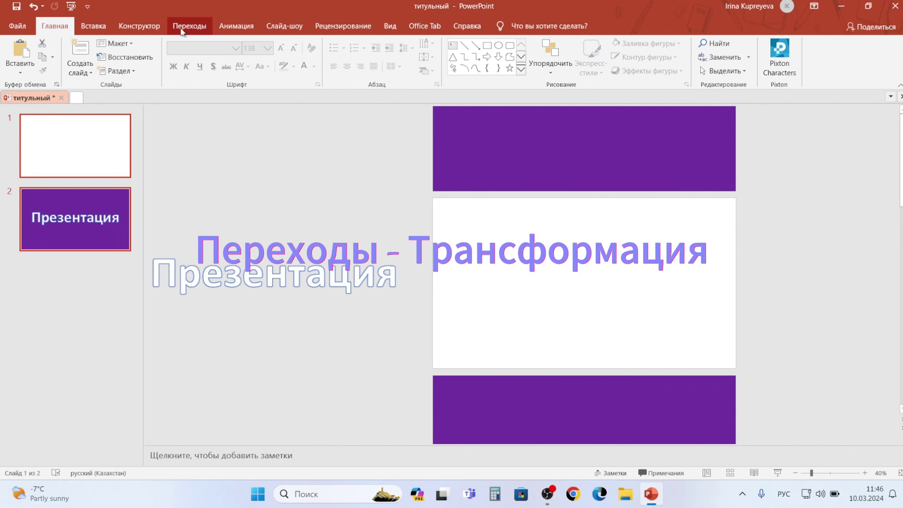
left_click(189, 26)
left_click(124, 54)
- Run the slideshow from the beginning and advance to watch the morph
left_click(285, 26)
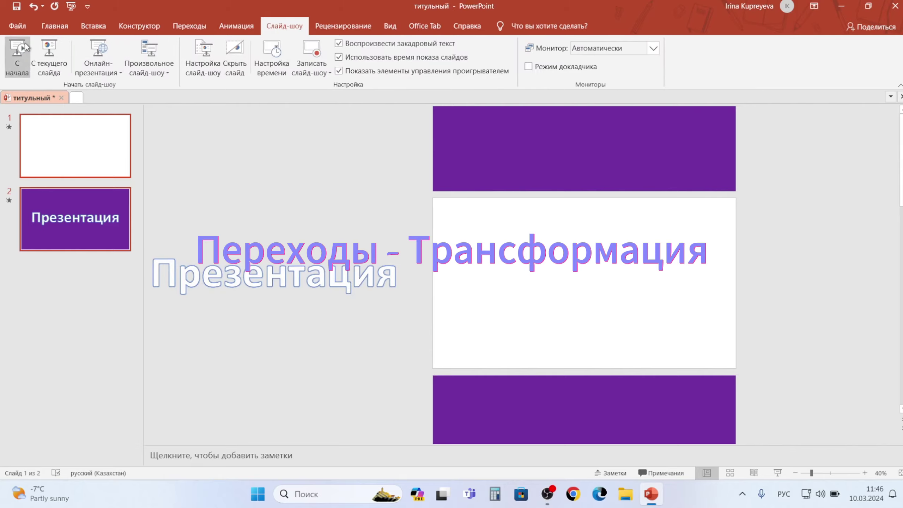
left_click(25, 46)
key("space")
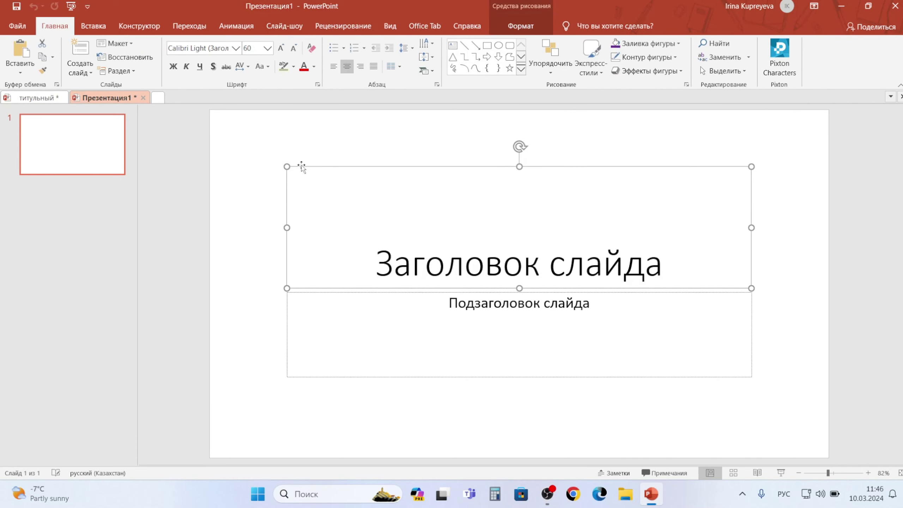
- Replace the placeholders with an outlined WordArt text box reading 'Презентация'
key("Delete")
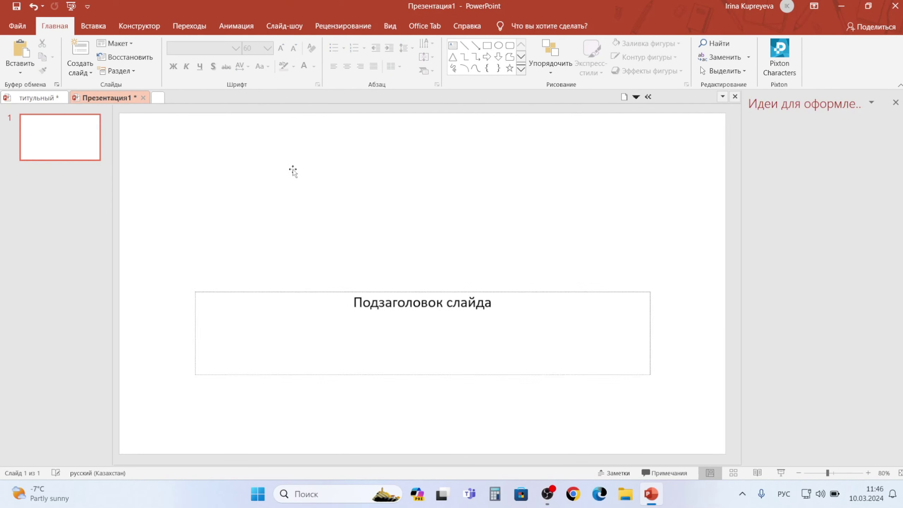
left_click(298, 292)
key("Delete")
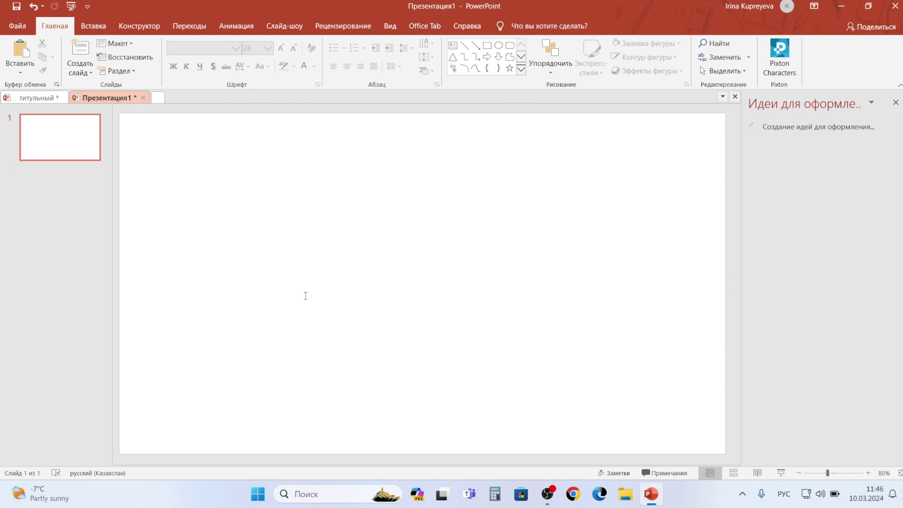
left_click(92, 26)
left_click(688, 55)
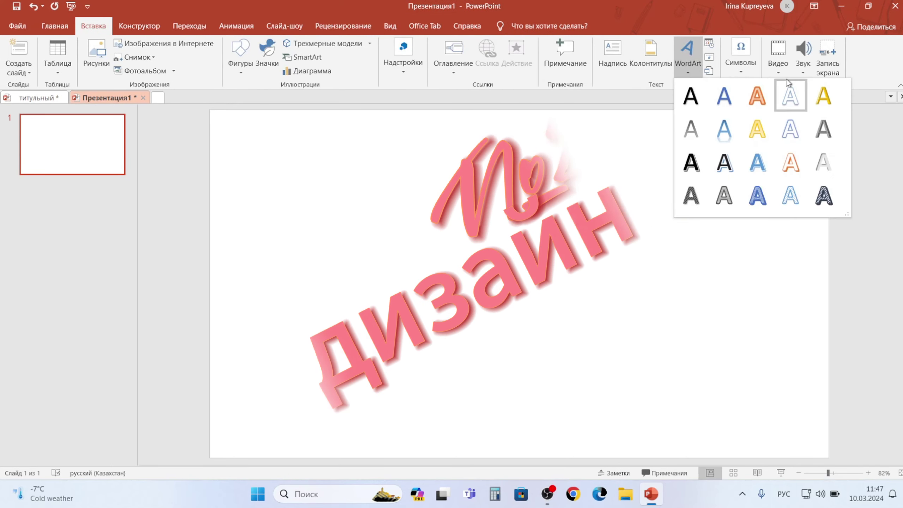
left_click(790, 96)
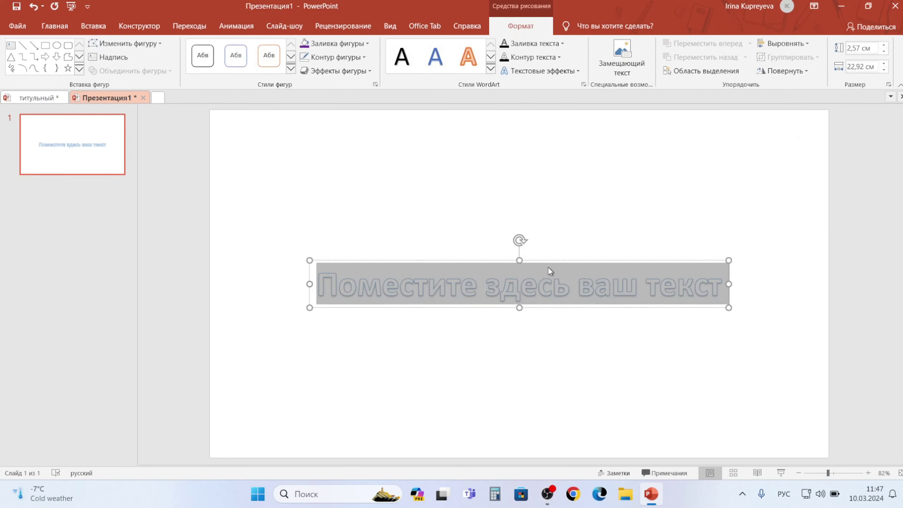
type("Презент")
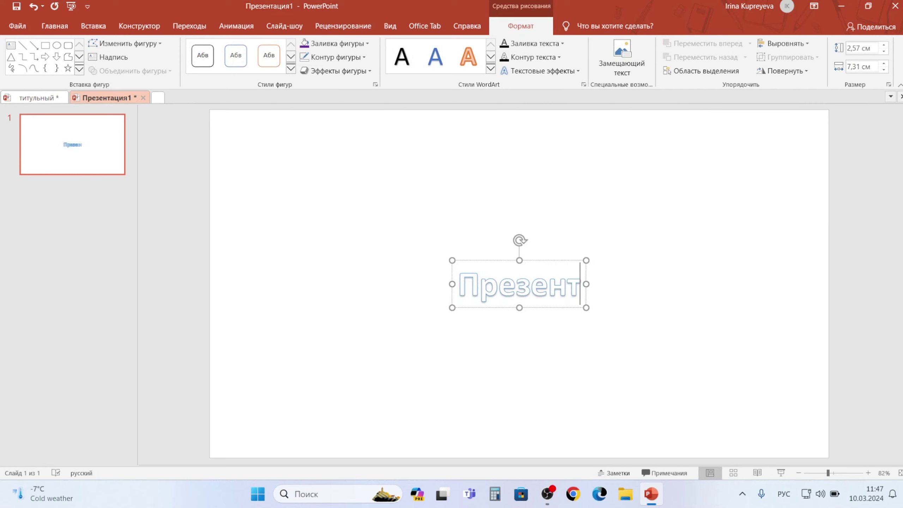
type("ация")
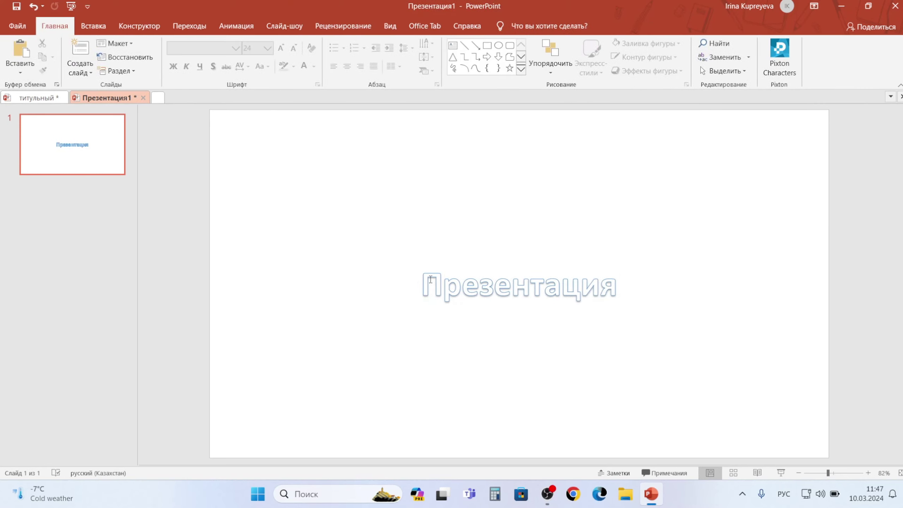
- Enlarge the WordArt text to 166 pt and move it higher on the slide
left_click(422, 284)
left_click(93, 26)
left_click(54, 26)
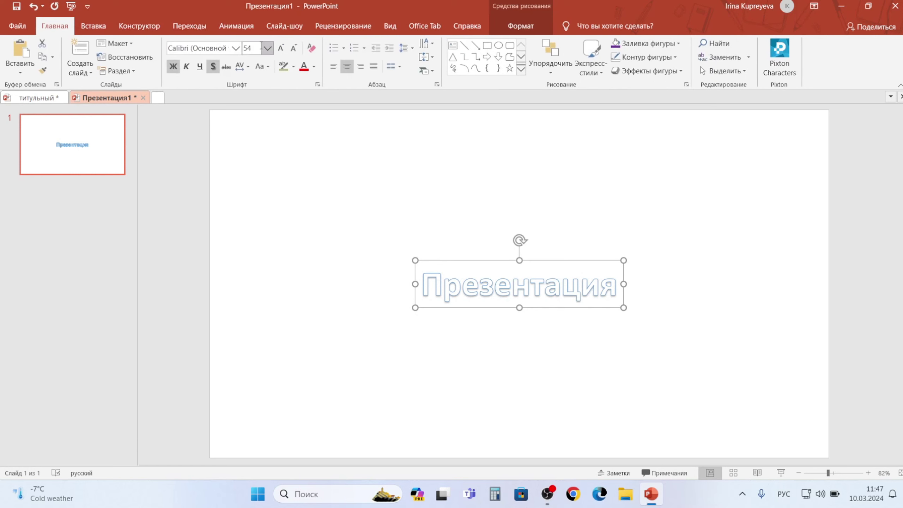
left_click(280, 48)
left_click(281, 48)
left_click_drag(415, 260, 417, 180)
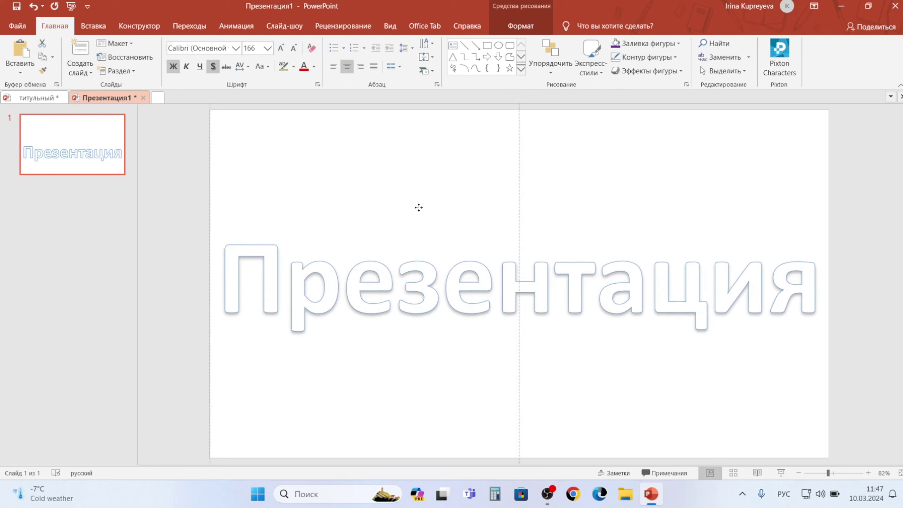
- Reduce the title to 138 pt and switch it to ВСЕ ПРОПИСНЫЕ
left_click_drag(286, 249, 816, 259)
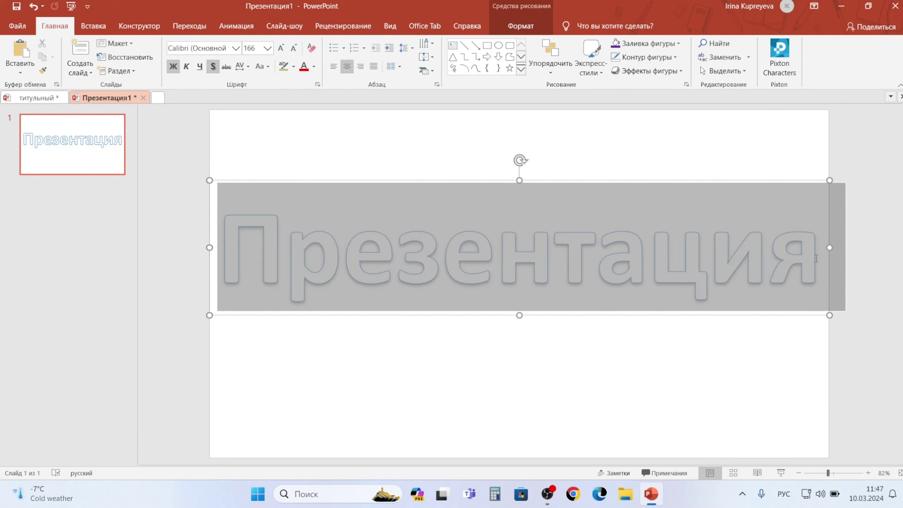
left_click(294, 48)
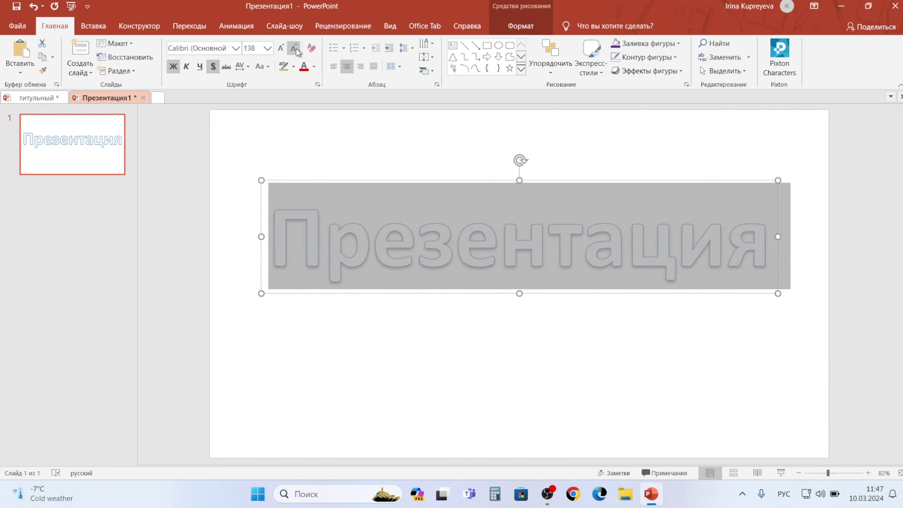
left_click(264, 67)
left_click(269, 111)
left_click(428, 405)
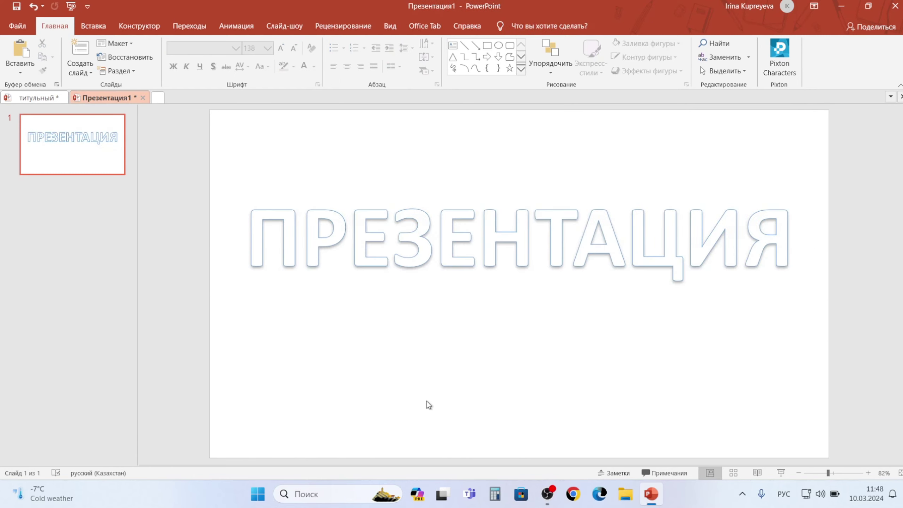
- Warp the title with Шеврон: вниз and stretch it to 10,65 cm tall
left_click(435, 252)
left_click(394, 182)
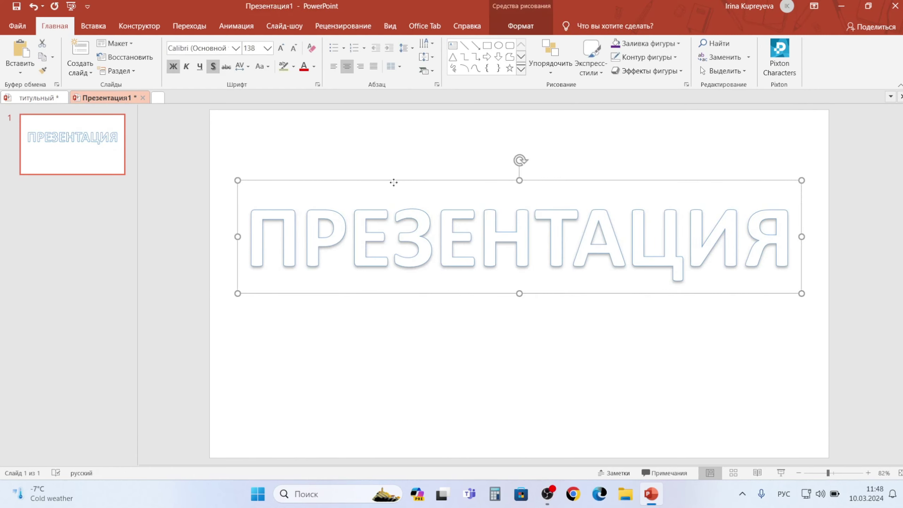
left_click(529, 27)
left_click(578, 71)
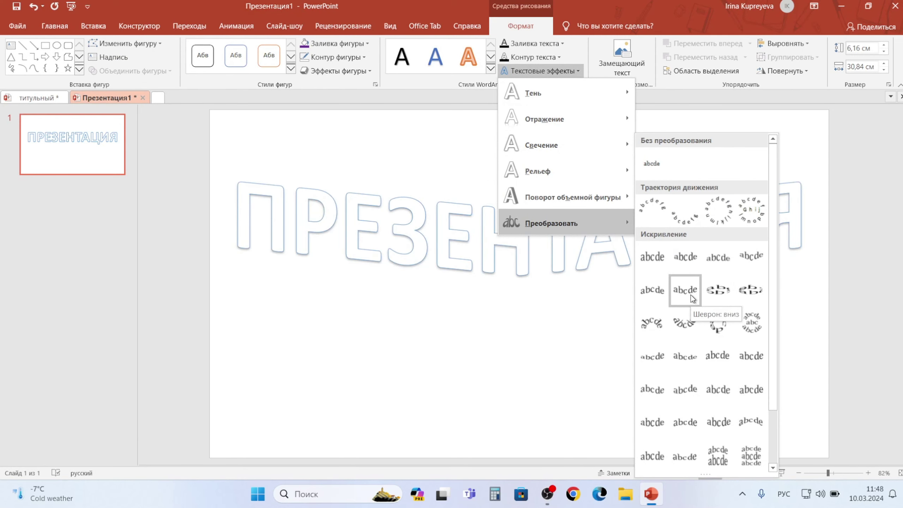
left_click(690, 295)
left_click(564, 387)
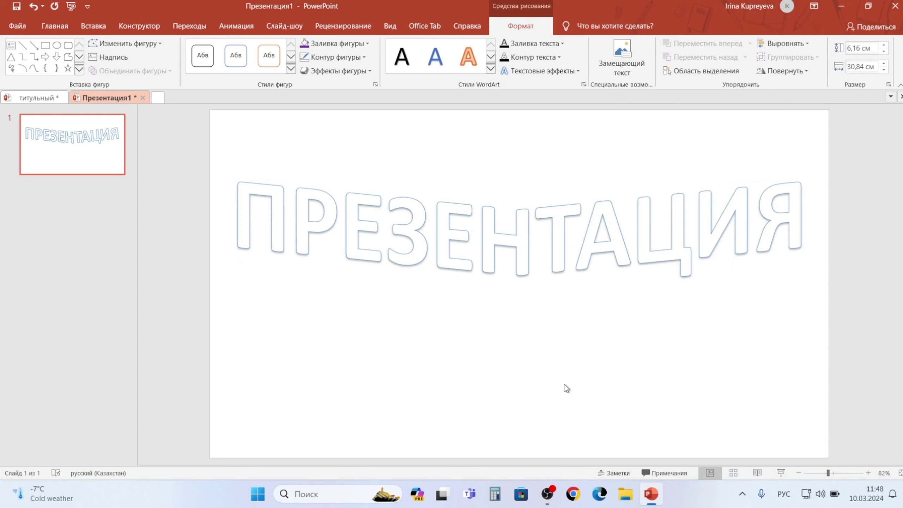
left_click(512, 270)
left_click_drag(519, 293, 520, 396)
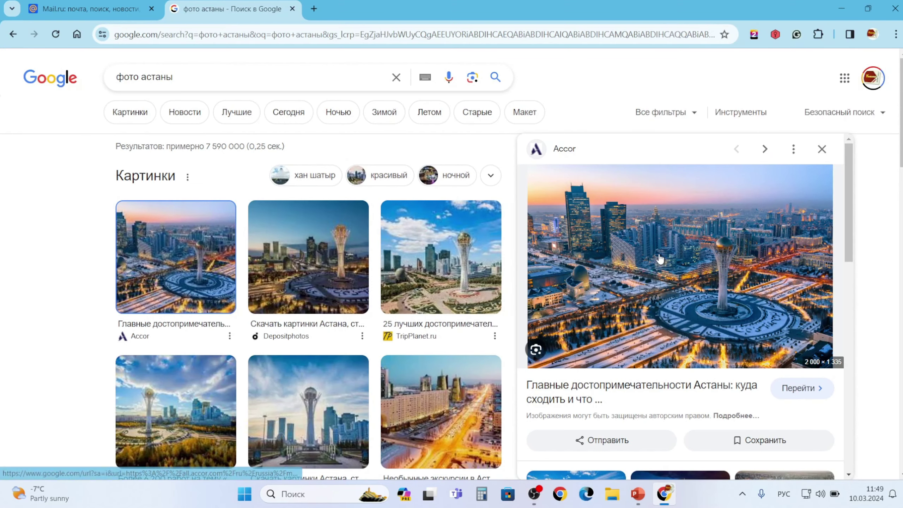
- Copy the Astana city photo from the browser
right_click(659, 249)
left_click(702, 209)
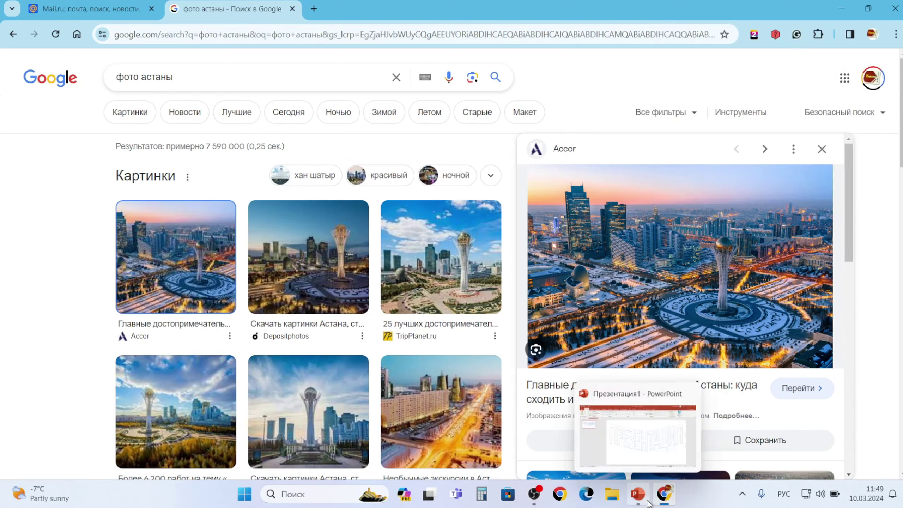
left_click(637, 493)
- Paste the Astana photo, stretch it across the whole slide, and send it behind the title
right_click(301, 250)
left_click(342, 273)
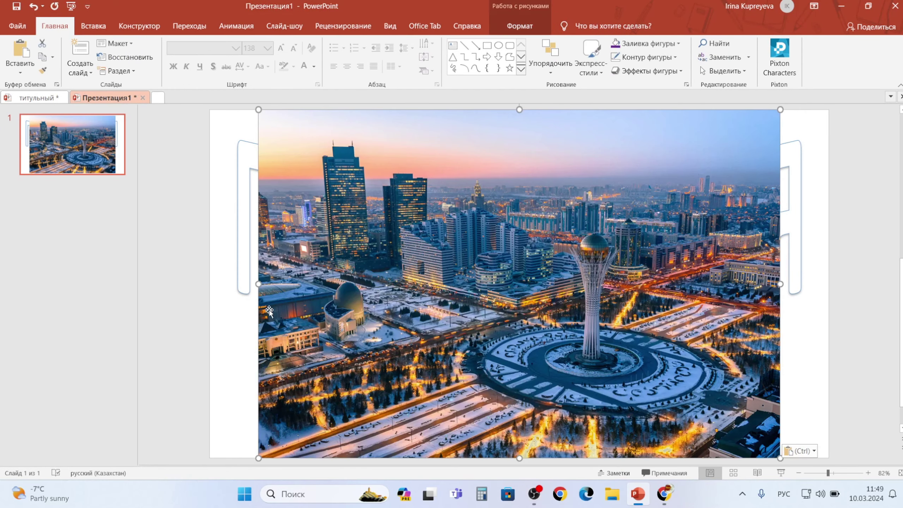
left_click_drag(258, 285, 209, 279)
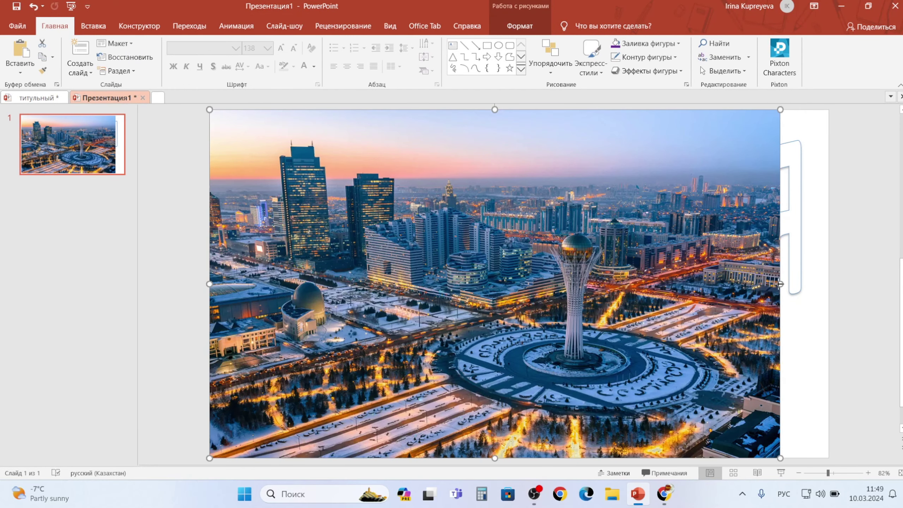
left_click_drag(779, 284, 828, 284)
right_click(754, 346)
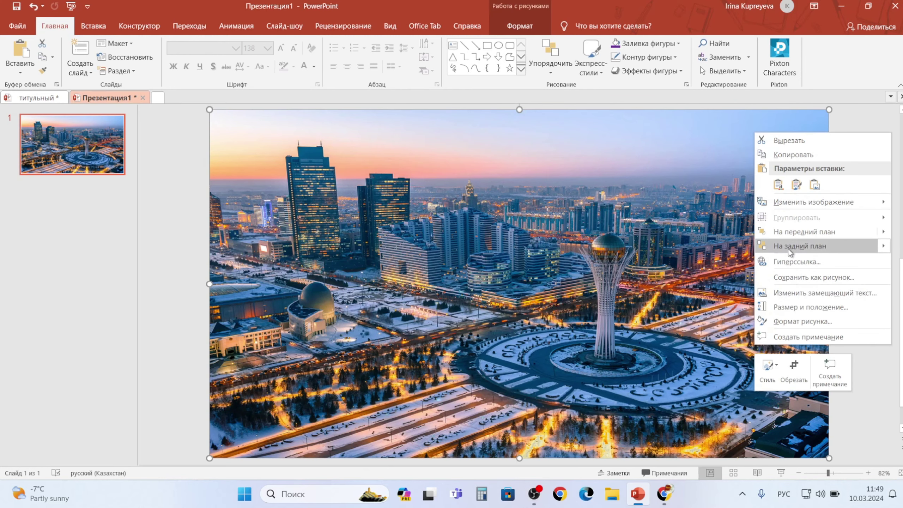
left_click(800, 246)
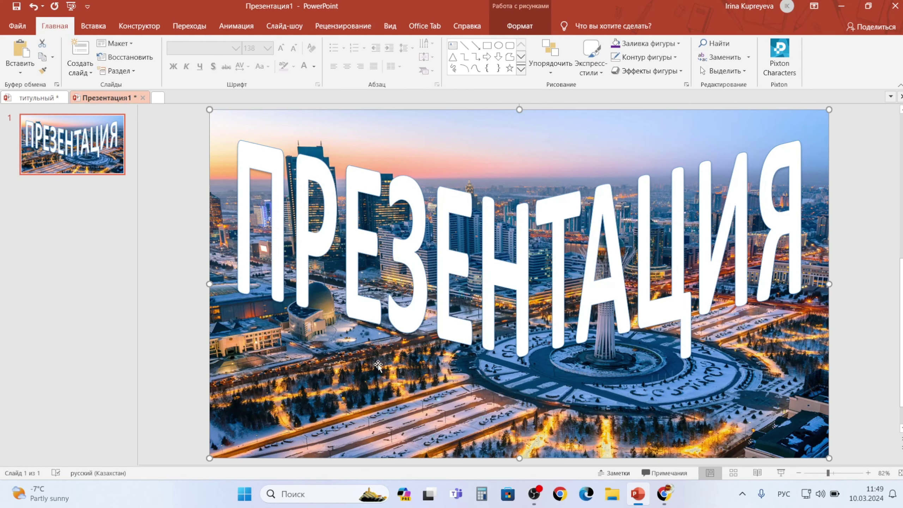
- Intersect the title and photo so the letters are filled with the city image
left_click(245, 251, "shift")
left_click(520, 26)
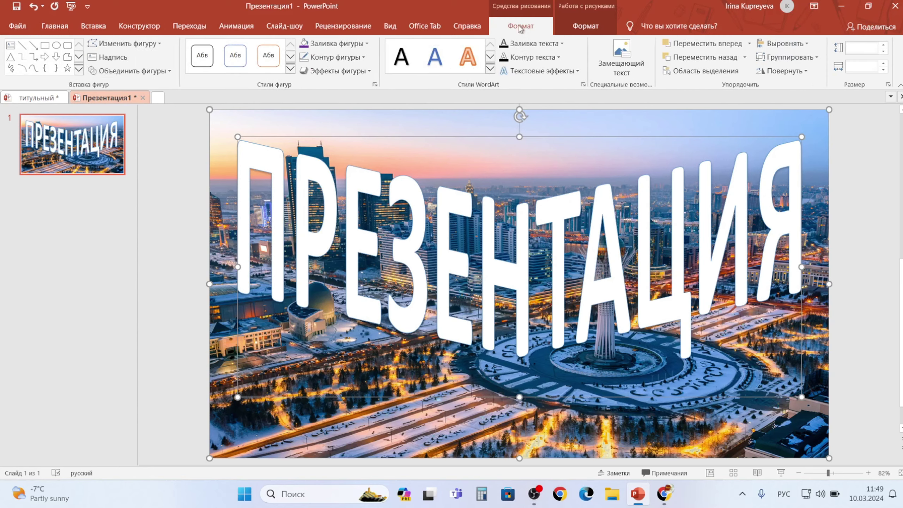
left_click(131, 71)
left_click(139, 132)
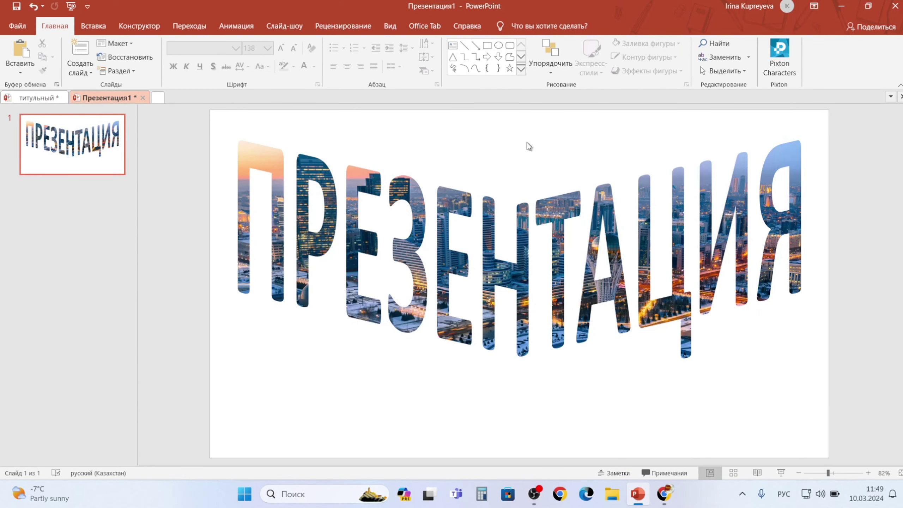
- Give the slide background a light blue gradient fill
right_click(731, 393)
key("Escape")
left_click(722, 182)
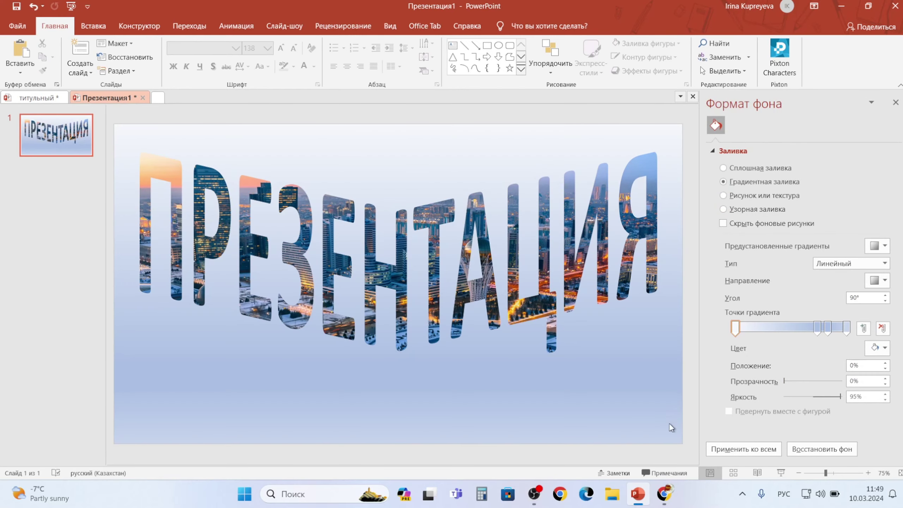
- Open the Expo Экспо Астана video on Pixabay and download its 720p version
scroll(359, 235, "down", 3)
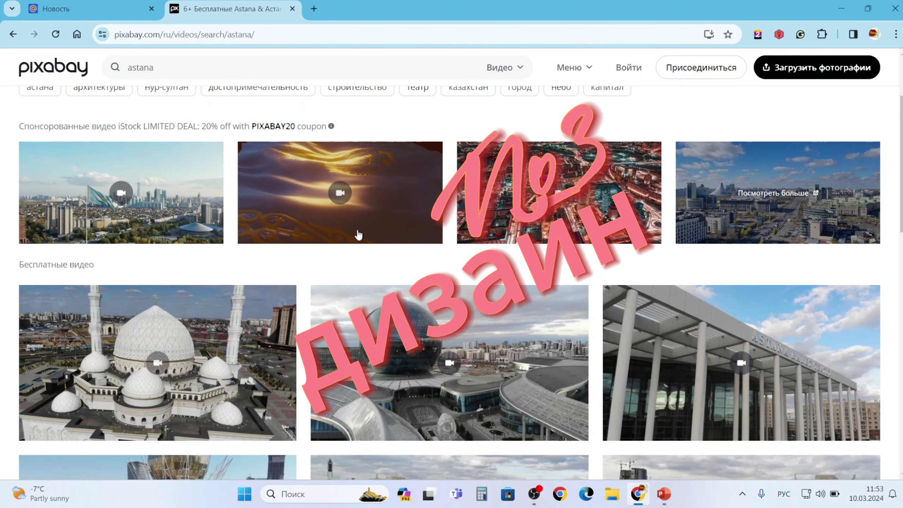
scroll(385, 223, "down", 3)
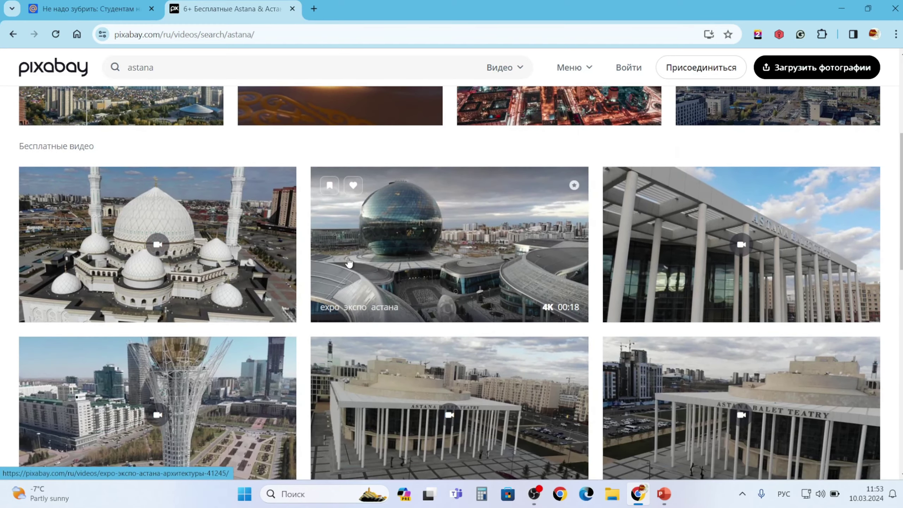
left_click(371, 249)
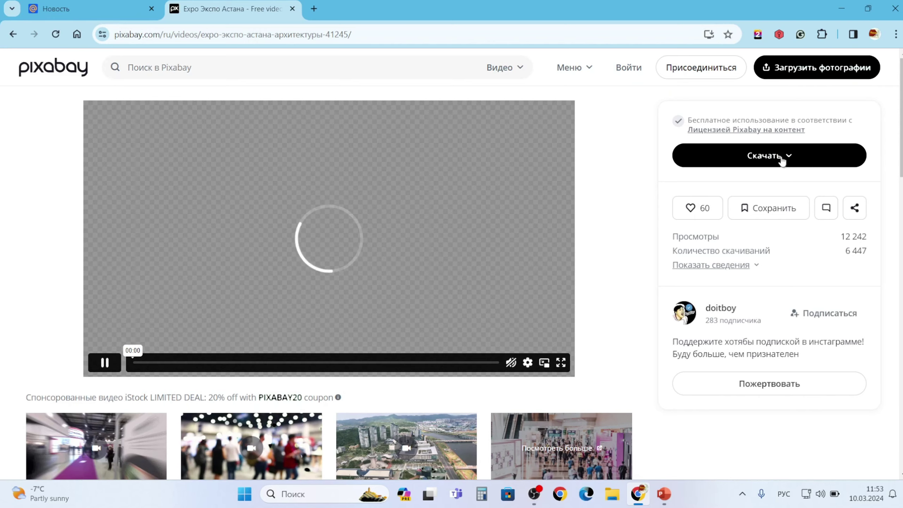
left_click(782, 160)
left_click(721, 305)
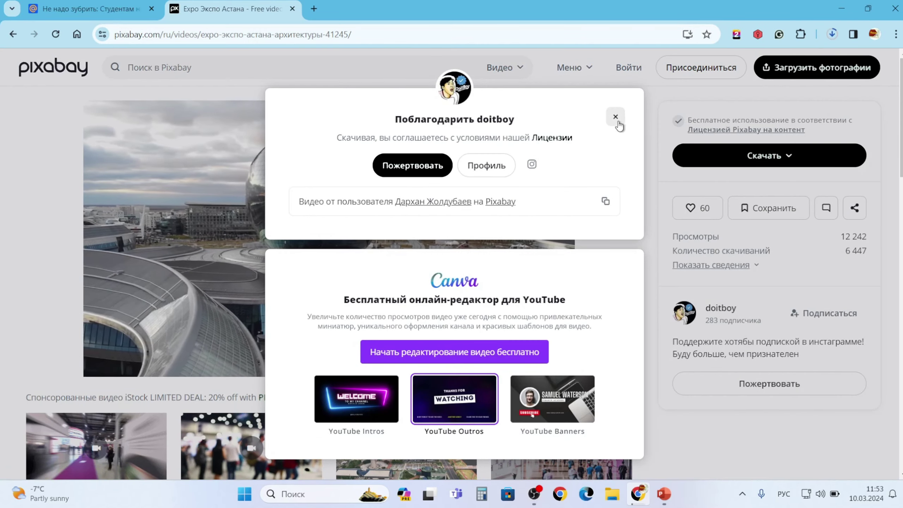
left_click(615, 116)
left_click(663, 495)
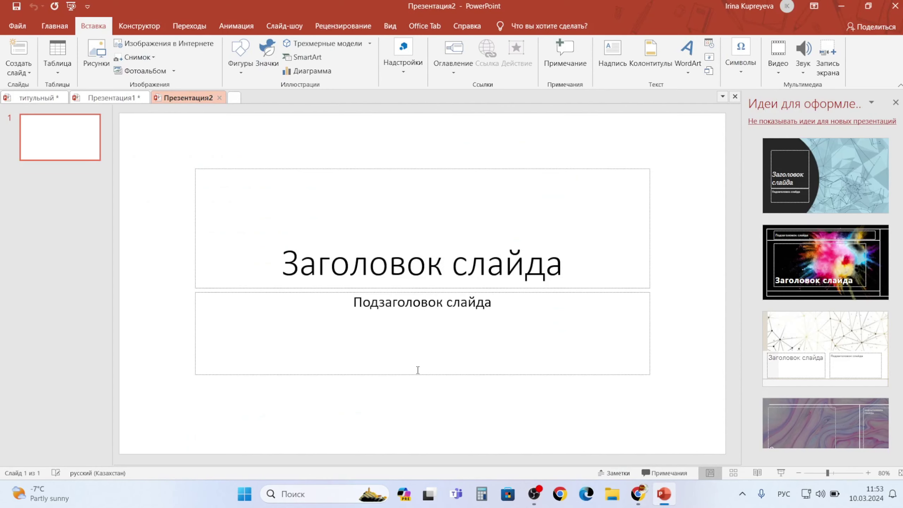
- Delete the title and subtitle placeholders from the new slide
left_click(236, 170)
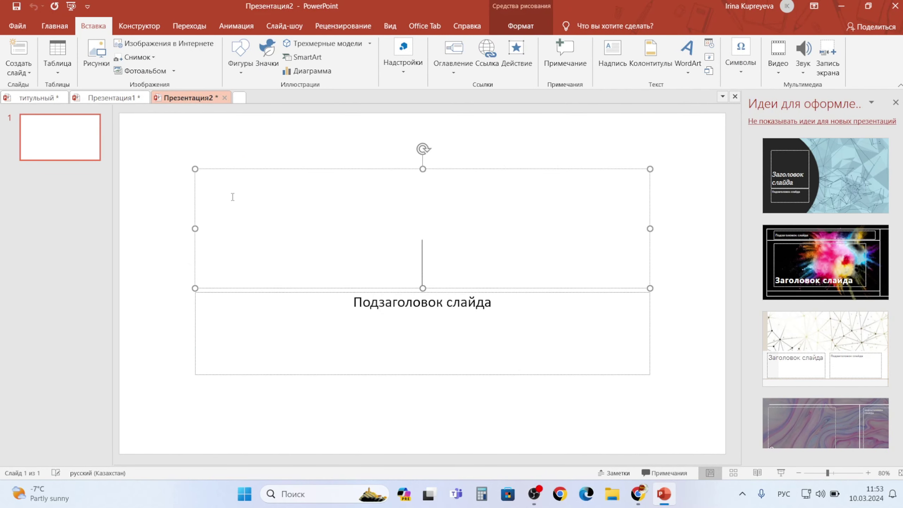
left_click(231, 169)
key("Delete")
left_click(228, 291)
key("Delete")
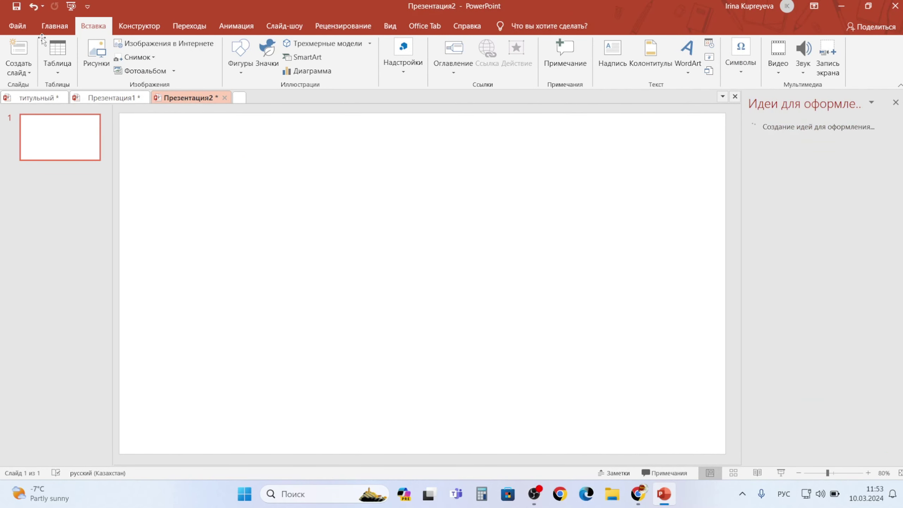
- Insert the video expo_-_41245 (720p) from the Загрузки folder
left_click(778, 56)
left_click(804, 102)
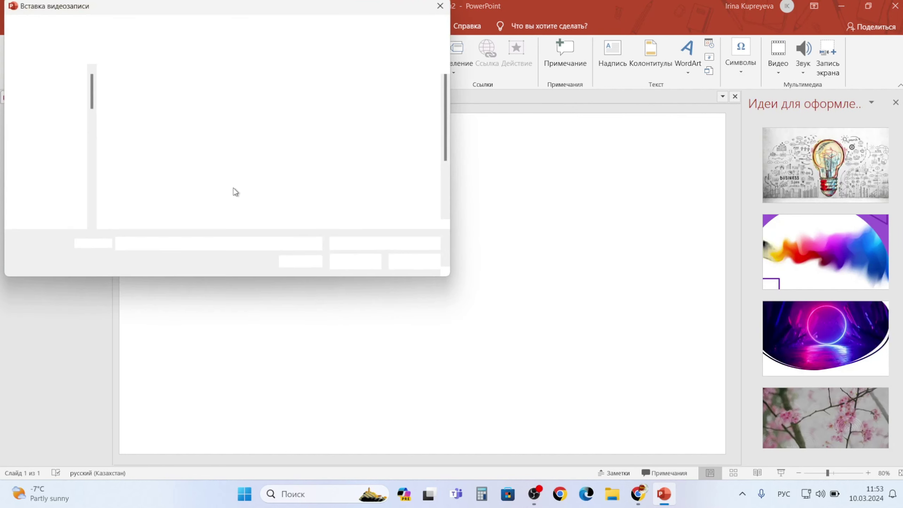
scroll(53, 178, "down", 5)
scroll(60, 142, "down", 3)
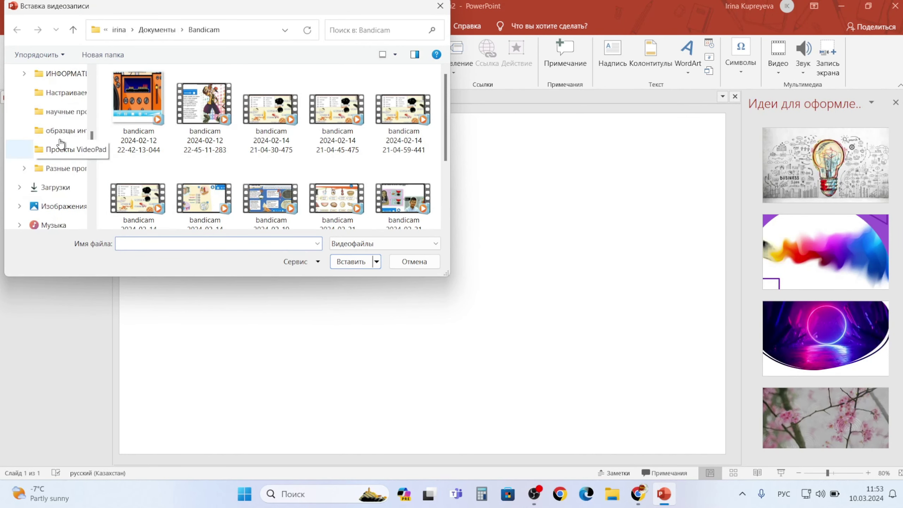
left_click(55, 187)
left_click(160, 109)
left_click(356, 263)
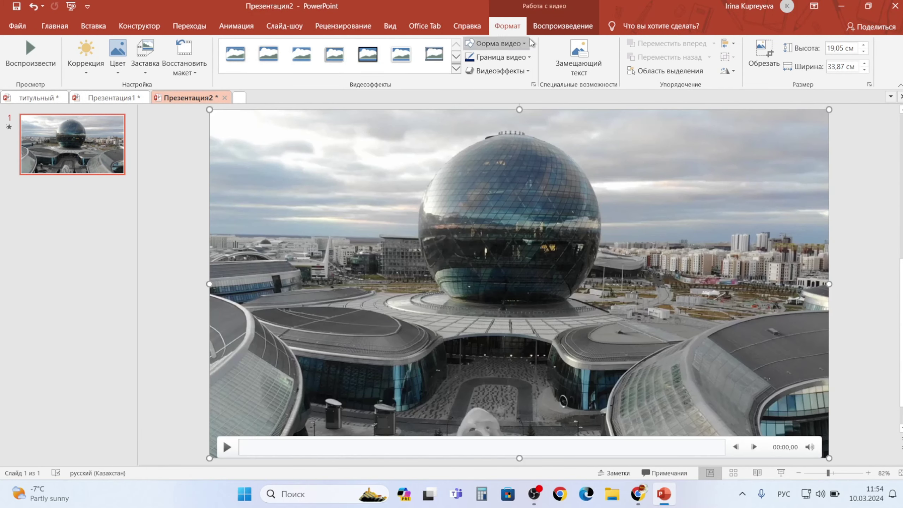
- Set the video to rewind after playing and start Автоматически
left_click(546, 27)
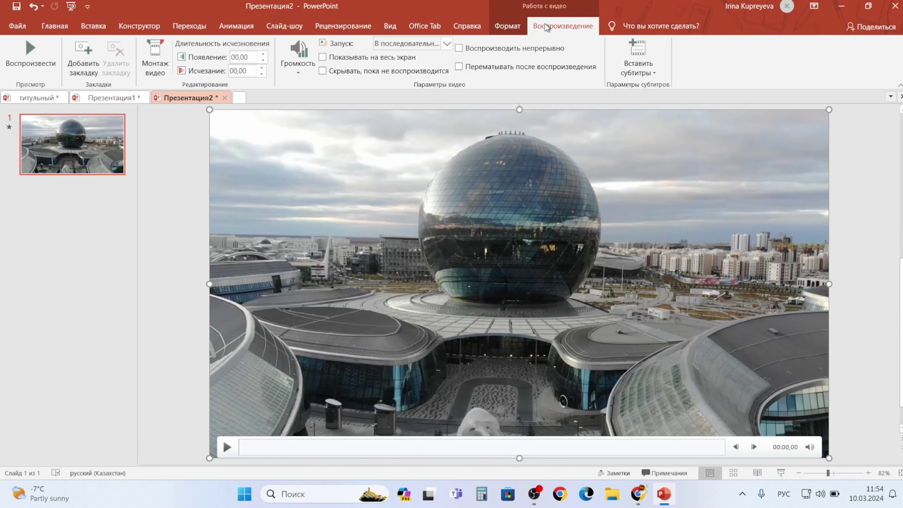
left_click(459, 67)
left_click(447, 43)
left_click(398, 69)
- Draw a rectangle covering the whole slide over the video
left_click(91, 28)
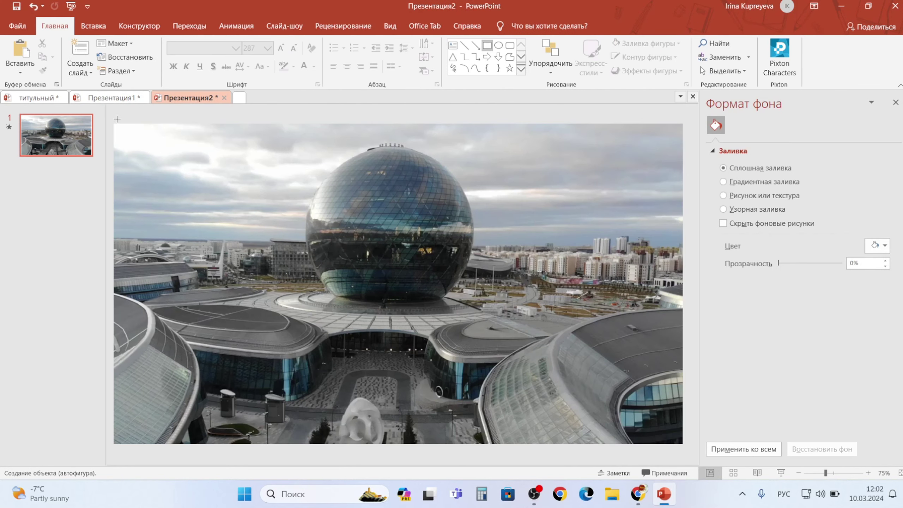
mouse_move(114, 123)
left_mouse_down()
mouse_move(670, 463)
mouse_move(682, 444)
left_mouse_up()
left_click(53, 209)
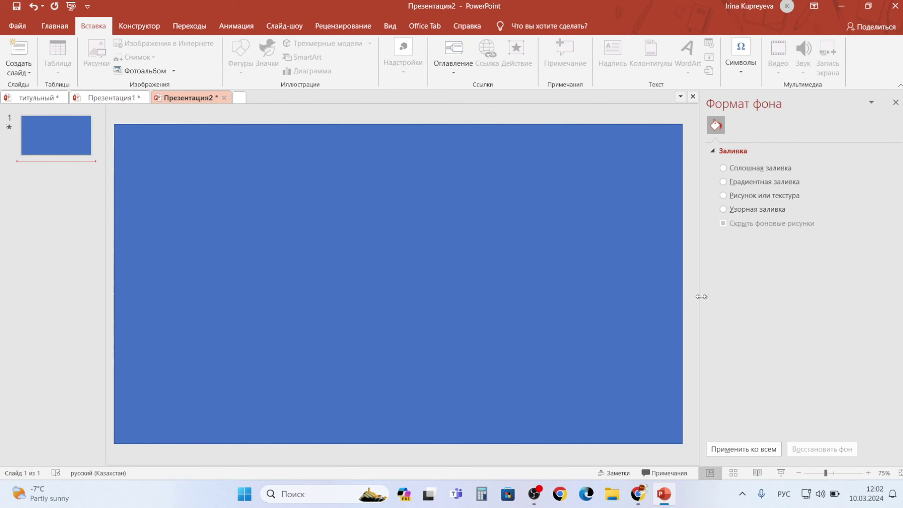
- Insert a WordArt text box on the slide and type the word астана
left_click(799, 473)
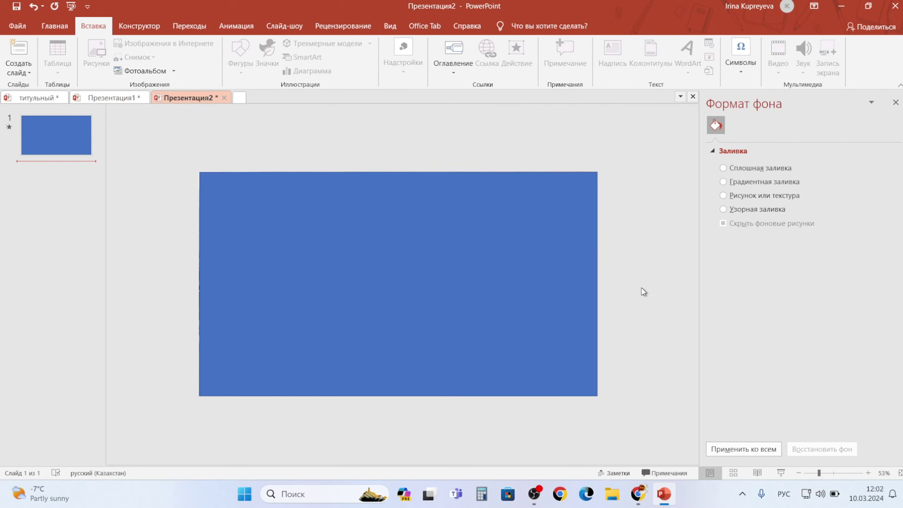
left_click(57, 26)
left_click(94, 26)
left_click(686, 58)
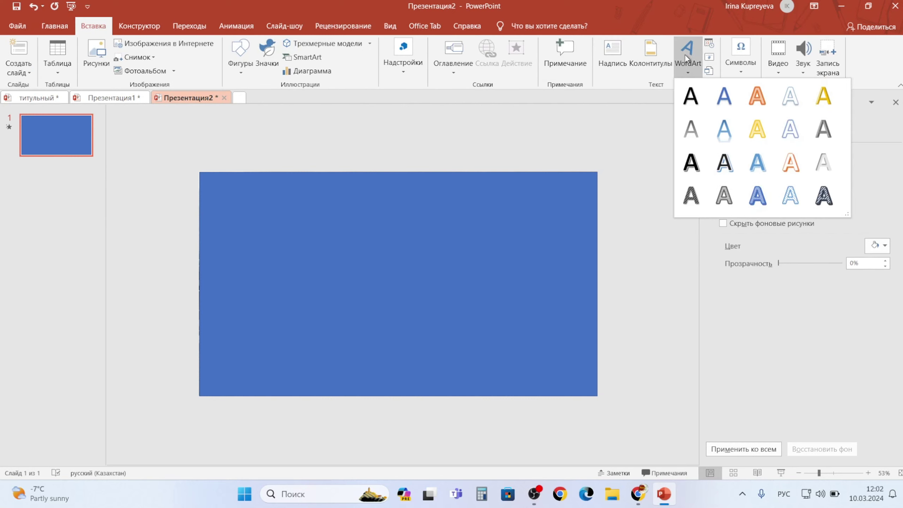
left_click(791, 165)
type("атс")
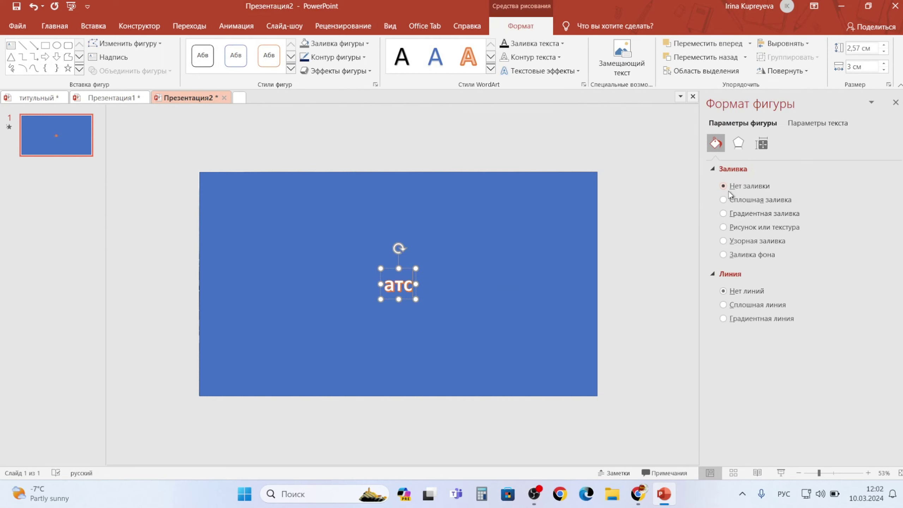
type("на")
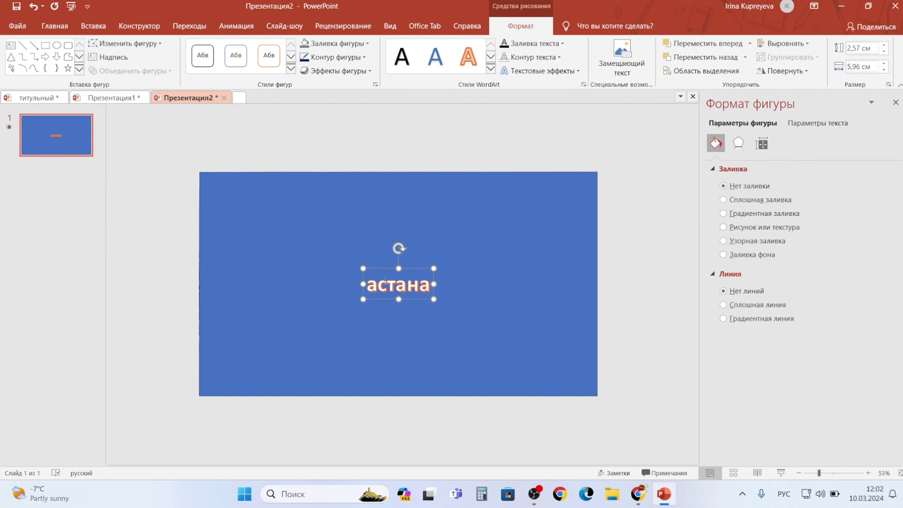
- Change the word to ALL CAPS (АСТАНА) and set it in the Impact font
left_click(93, 26)
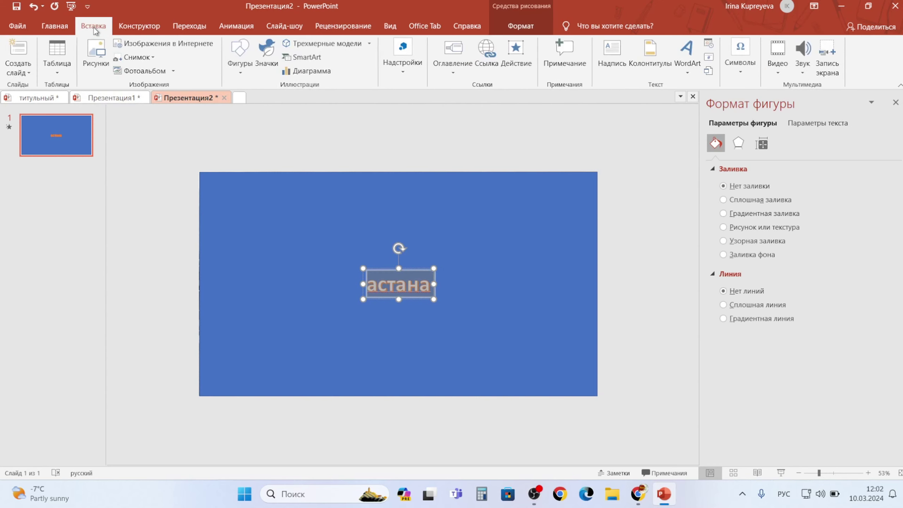
left_click(54, 26)
left_click(263, 67)
left_click(267, 108)
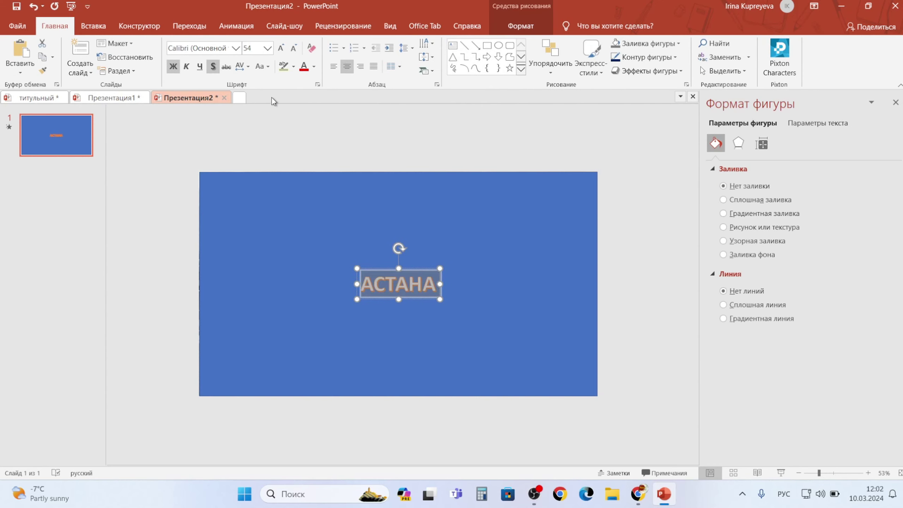
left_click(240, 49)
scroll(225, 289, "down", 5)
scroll(225, 288, "down", 5)
scroll(225, 287, "down", 5)
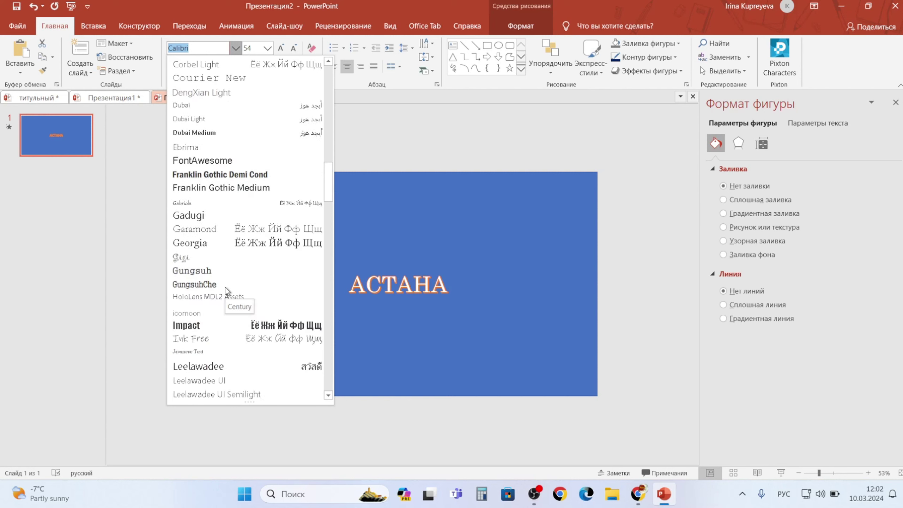
left_click(186, 325)
- Enlarge АСТАНА to 300 pt and move it up across the blue rectangle
left_click(281, 48)
left_click(281, 48)
left_click(281, 48)
left_click(281, 48)
left_click(281, 48)
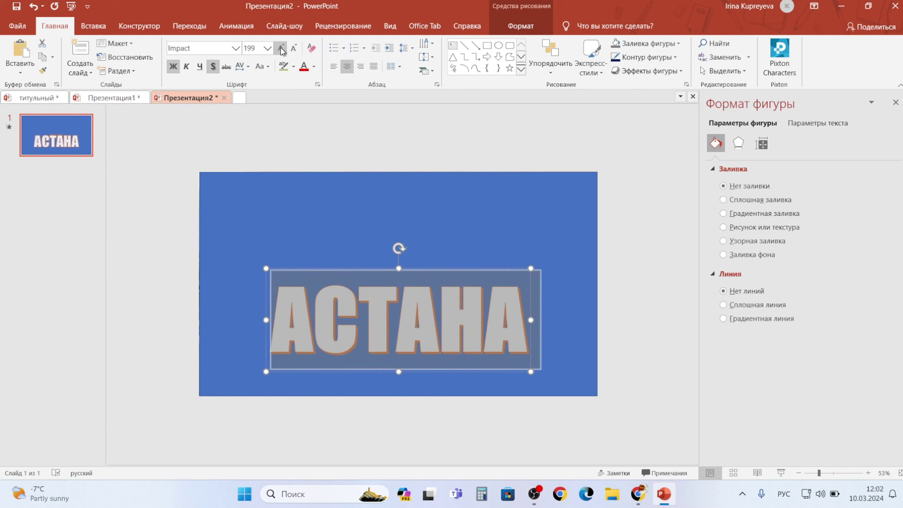
left_click(281, 48)
left_click(281, 48)
left_click_drag(347, 266, 347, 202)
type("3")
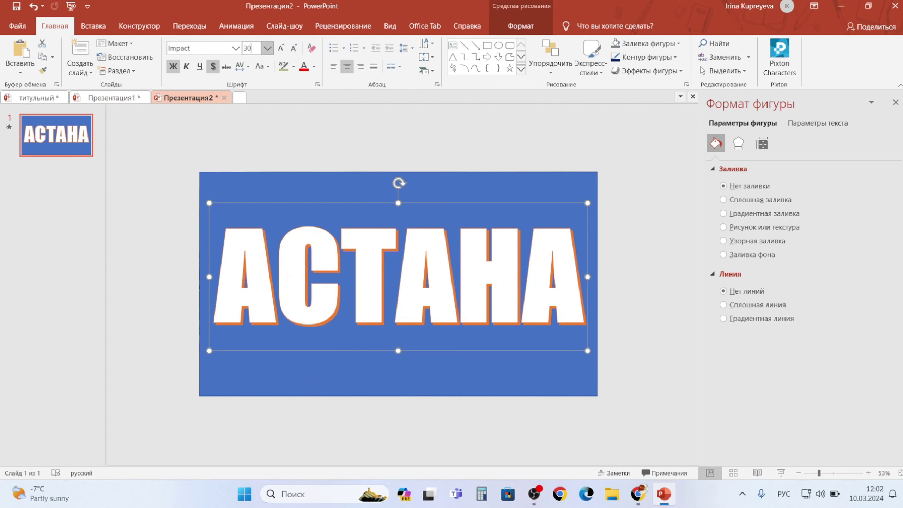
type("0")
key("Return")
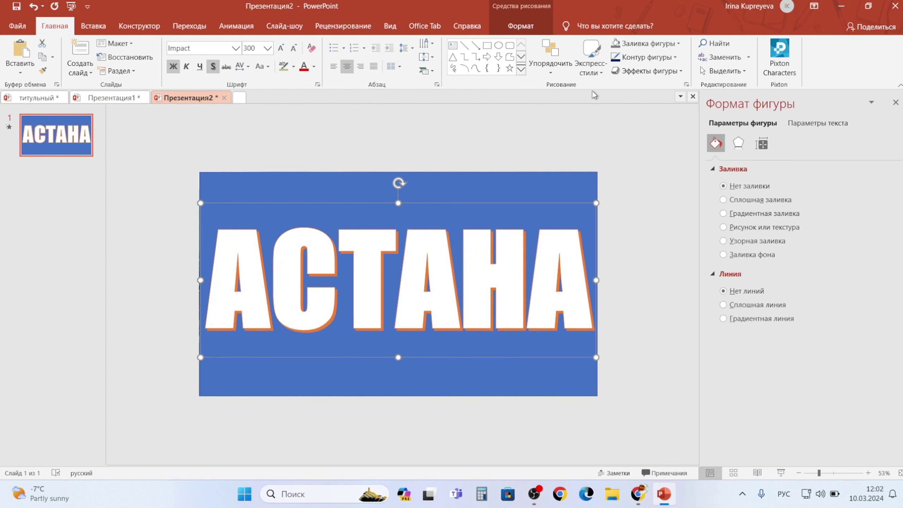
- Give the WordArt No Outline, then select the blue rectangle together with the text
left_click(675, 57)
left_click(616, 82)
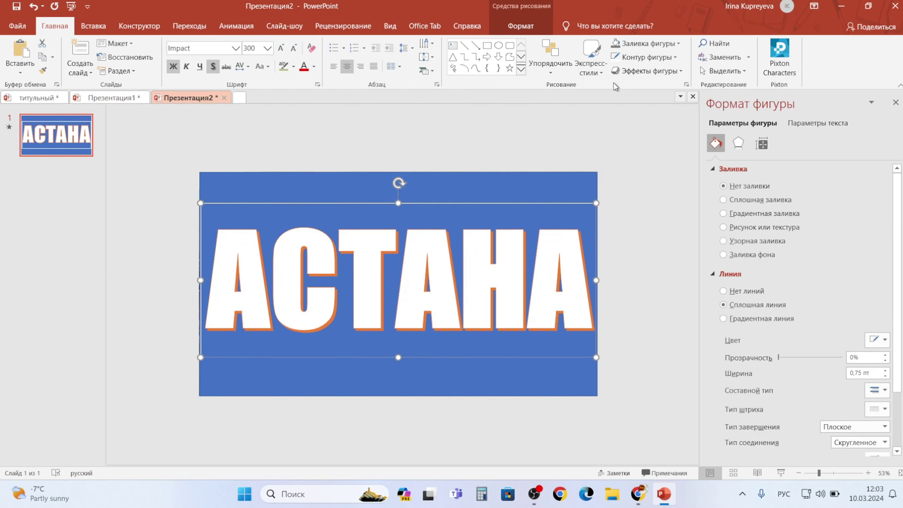
left_click(667, 63)
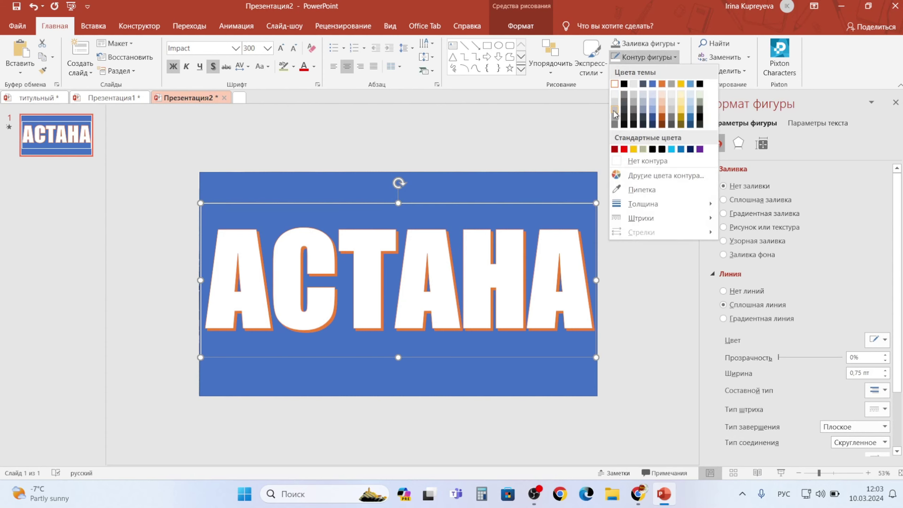
left_click(613, 160)
left_click(365, 174)
left_click(365, 175, "shift")
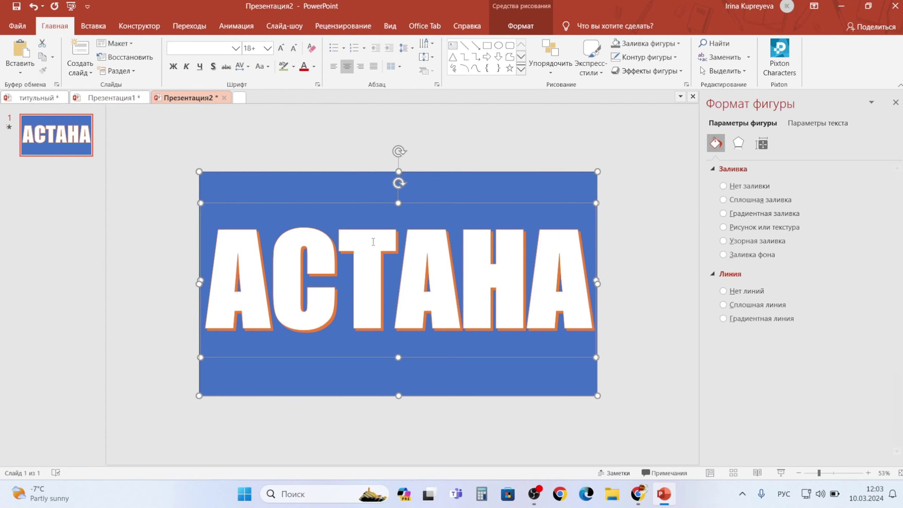
- Subtract АСТАНА from the blue rectangle and make its fill and outline about 42% transparent
left_click(520, 26)
left_click(131, 71)
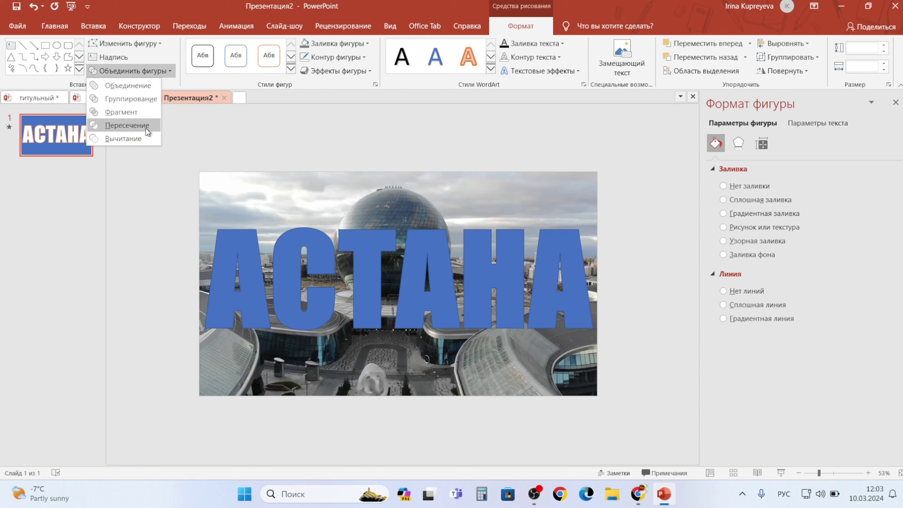
left_click(145, 139)
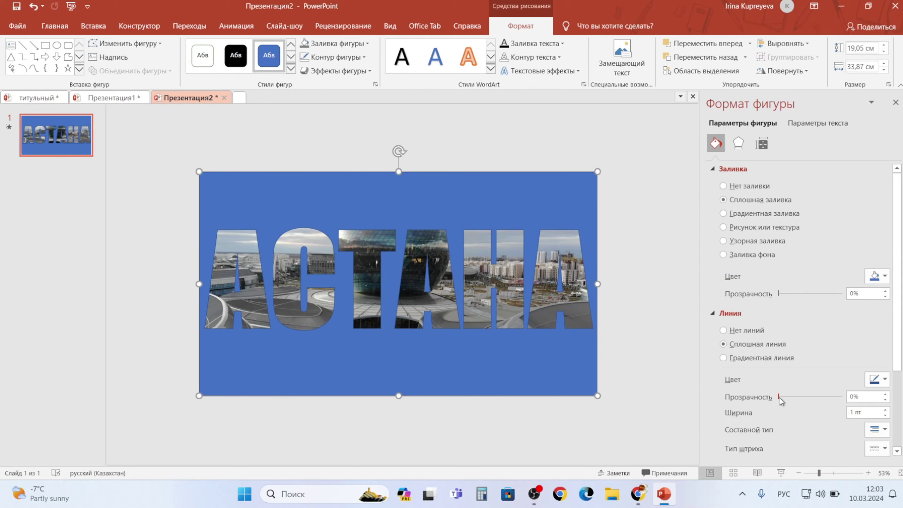
left_click_drag(778, 398, 795, 398)
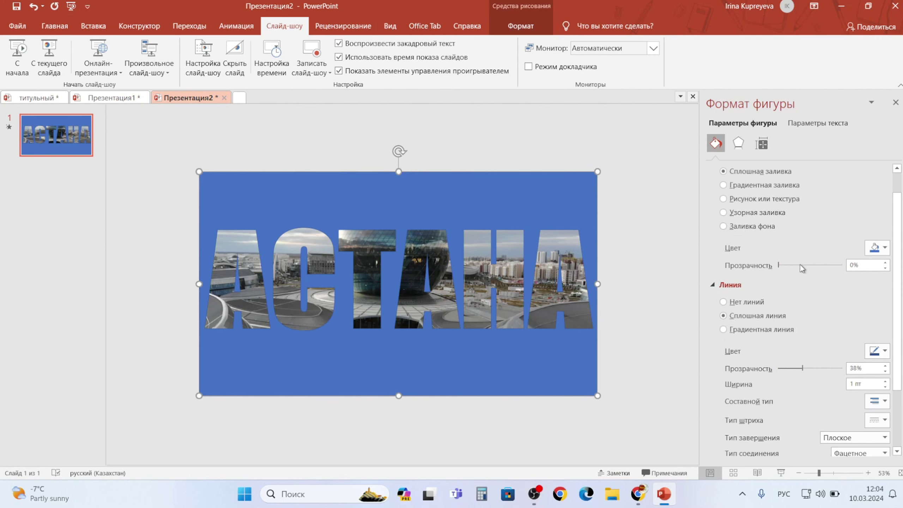
left_click_drag(778, 265, 791, 265)
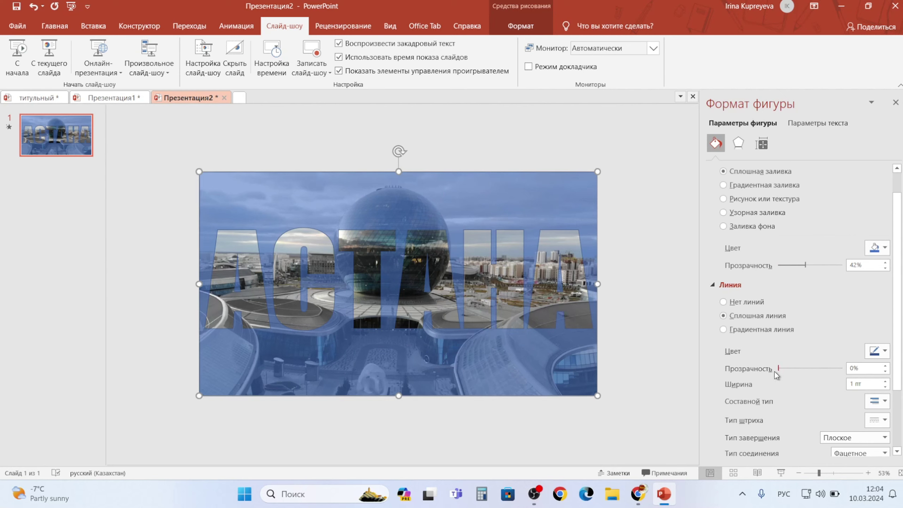
left_click(612, 280)
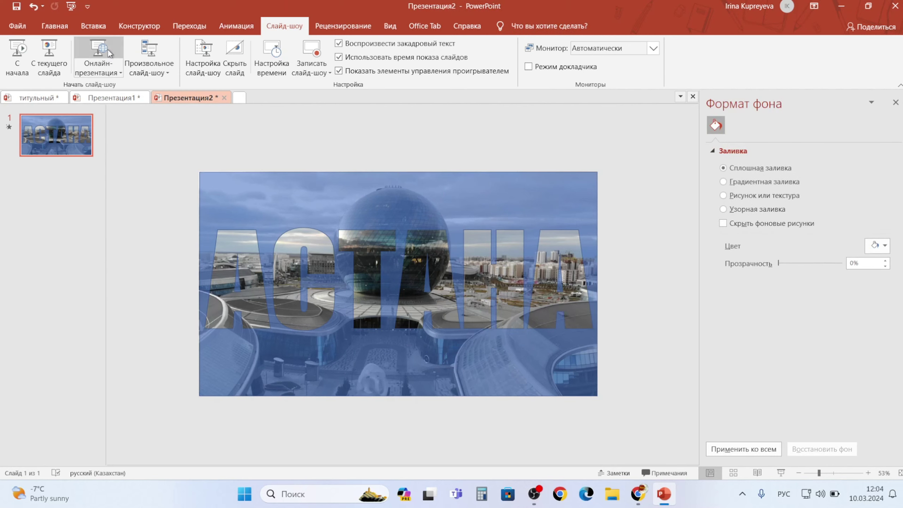
- Preview the presentation as a slide show from the beginning, then end the show
left_click(17, 55)
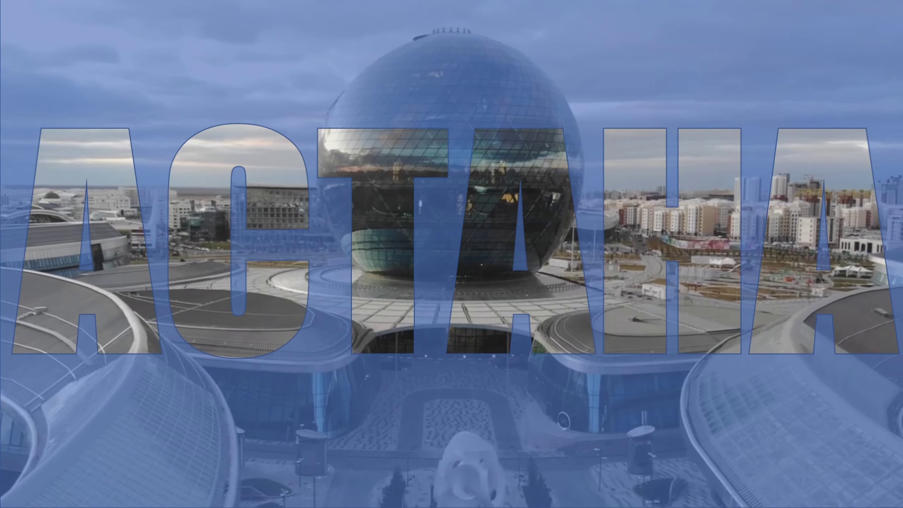
left_click(420, 384)
right_click(609, 379)
left_click(643, 364)
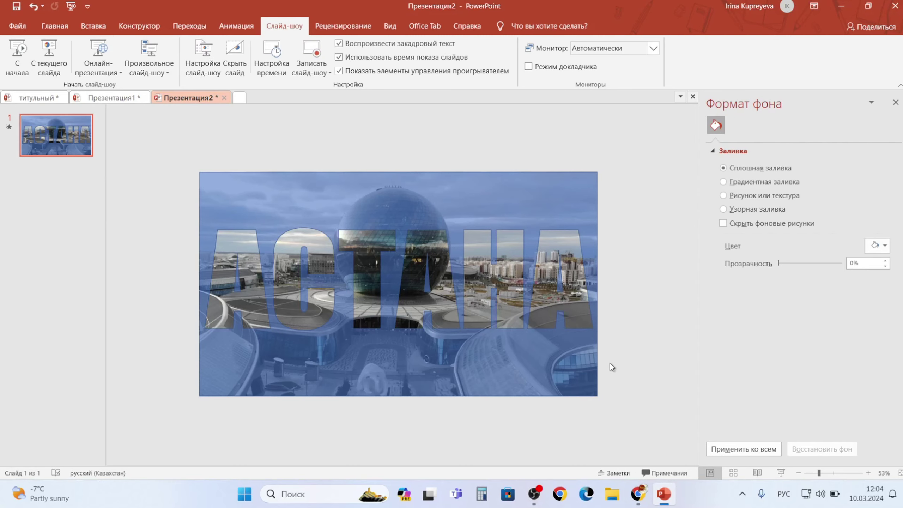
- Title the slide 'Природа Казахстана', fixing the typo, and delete the subtitle placeholder
type("Пр")
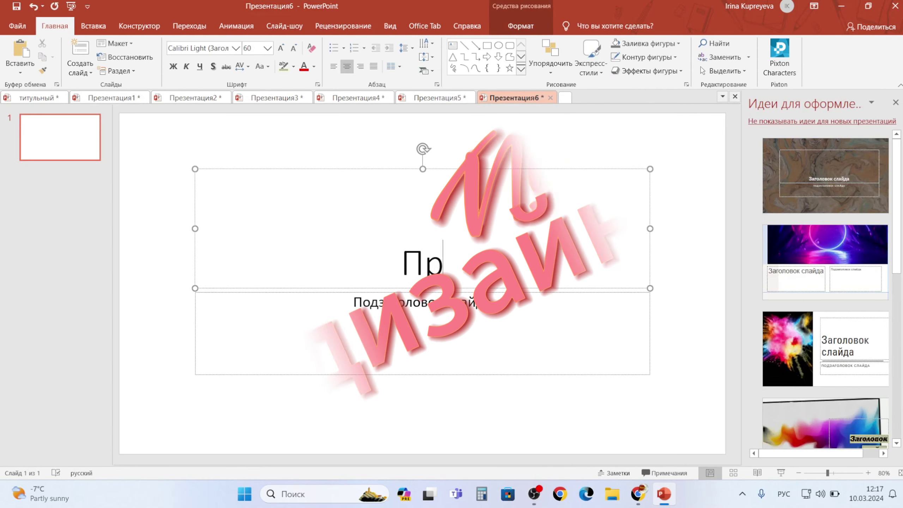
type("ирода Кааз")
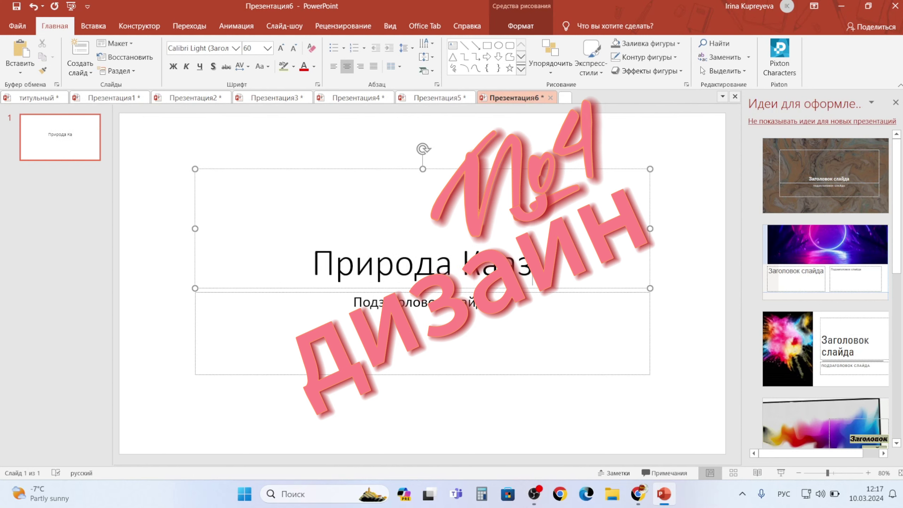
type("хстана")
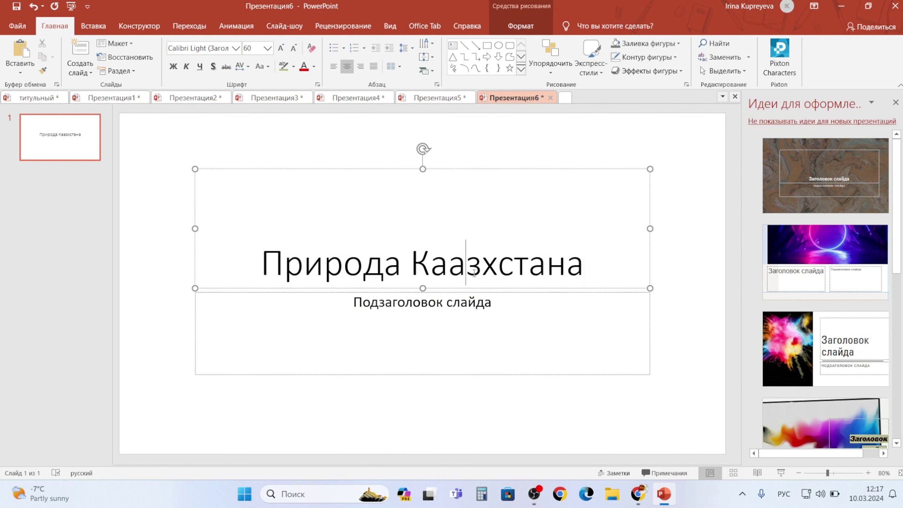
key("BackSpace")
type("а")
left_click(422, 297)
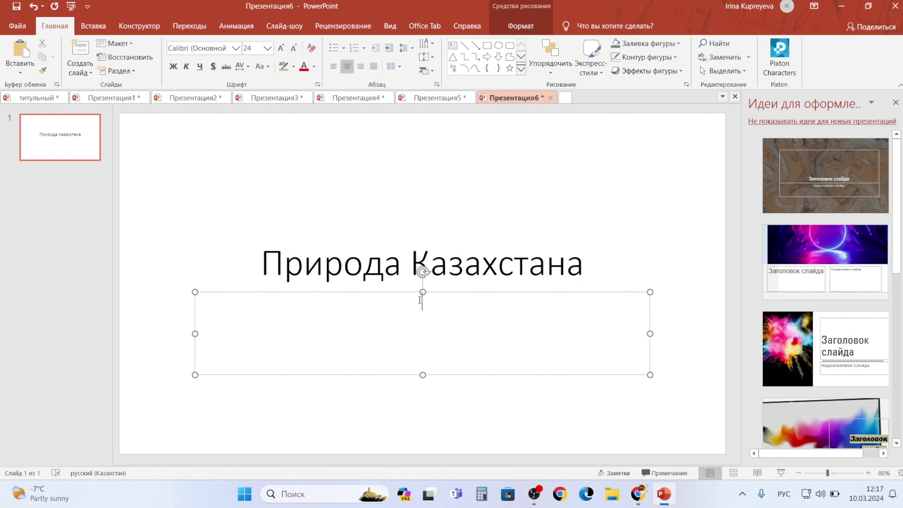
left_click(331, 295)
key("Delete")
- Break the title before Казахстана, left-align it and narrow the title box
left_click(347, 262)
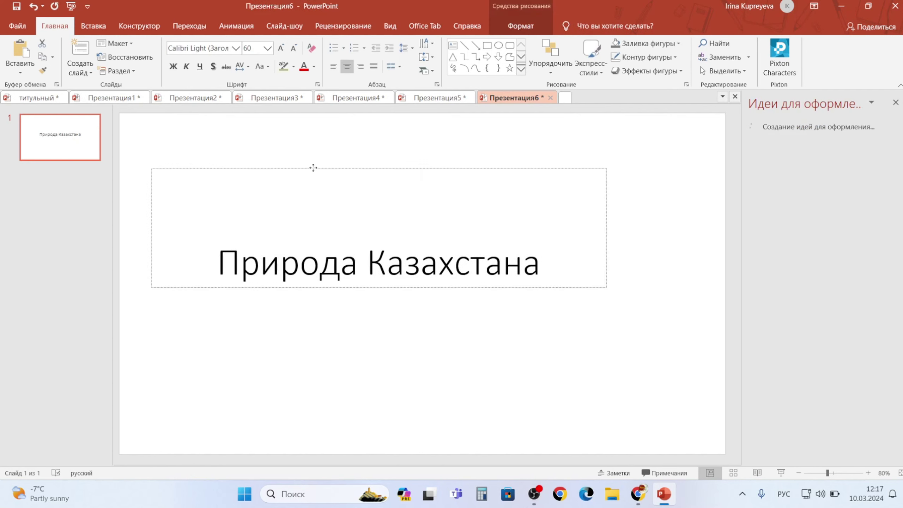
left_click(330, 249)
key("Return")
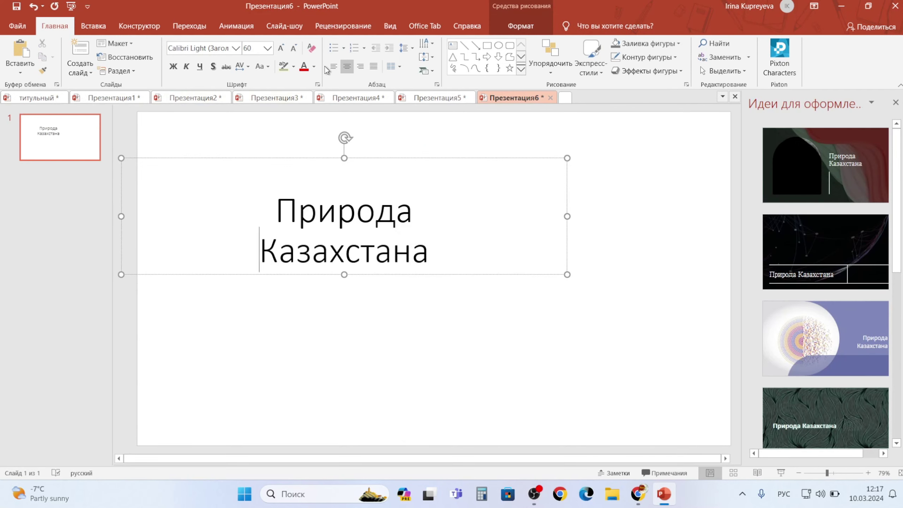
left_click(333, 67)
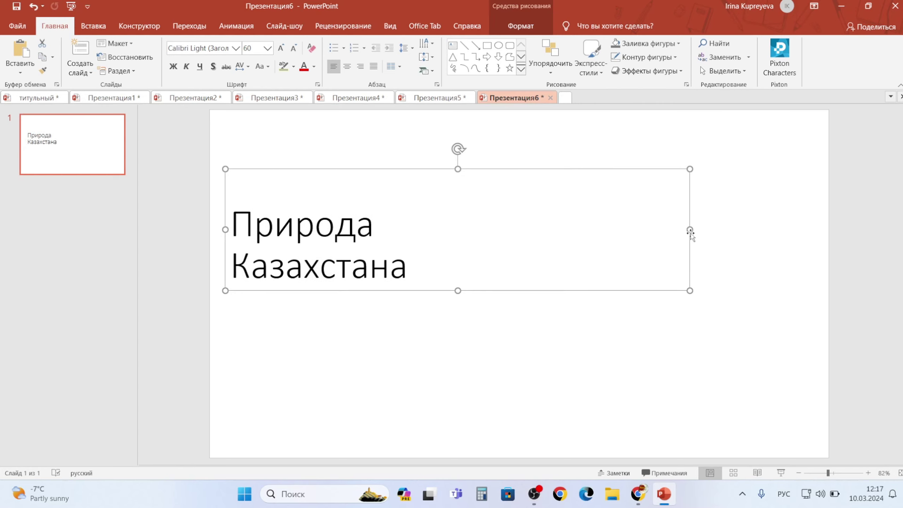
mouse_move(707, 235)
left_mouse_down()
mouse_move(467, 237)
mouse_move(326, 169)
left_mouse_up()
key("Escape")
- Enlarge the title two sizes, set it in Arial Black and widen the box to fit two lines
left_click_drag(260, 220, 430, 271)
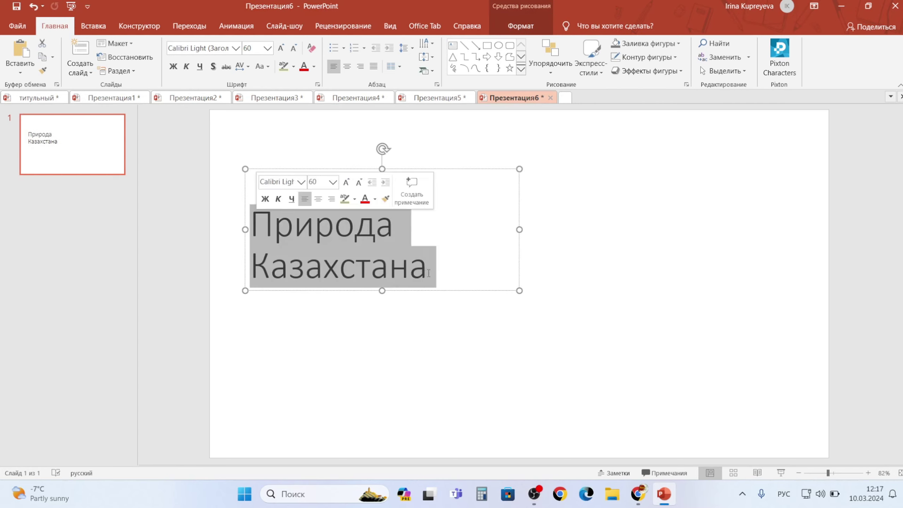
left_click(281, 48)
left_click(280, 48)
left_click(280, 48)
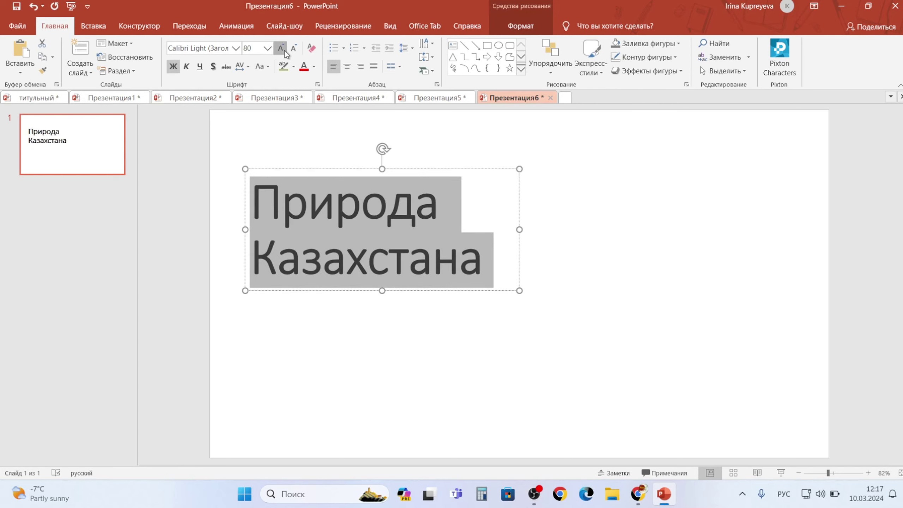
left_click_drag(283, 201, 280, 201)
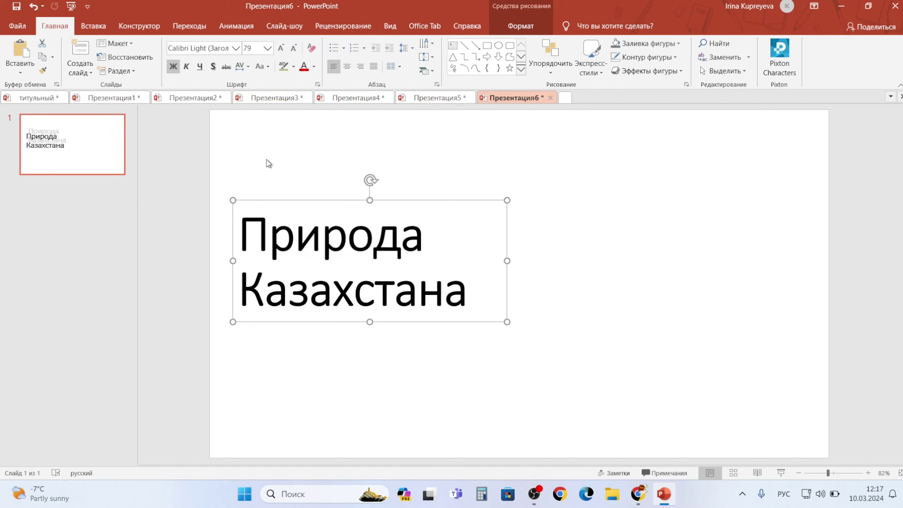
left_click(235, 47)
left_click(216, 172)
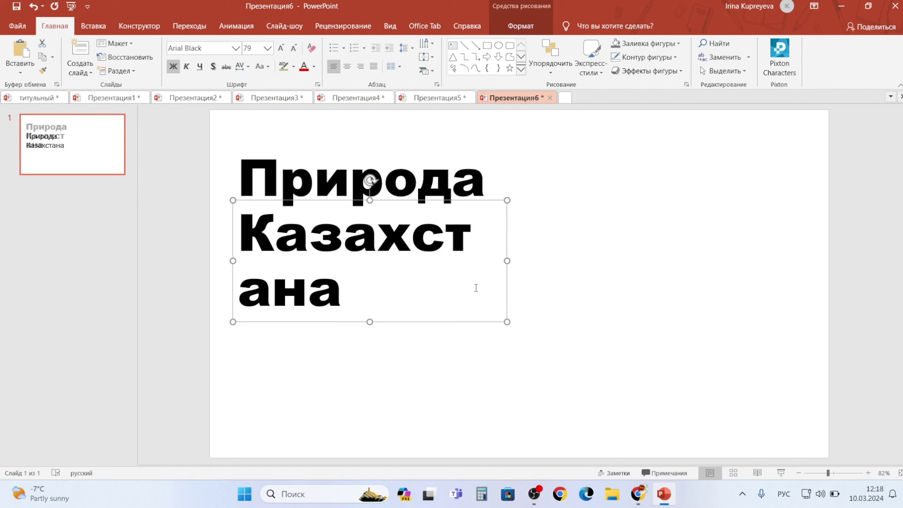
left_click_drag(507, 261, 580, 261)
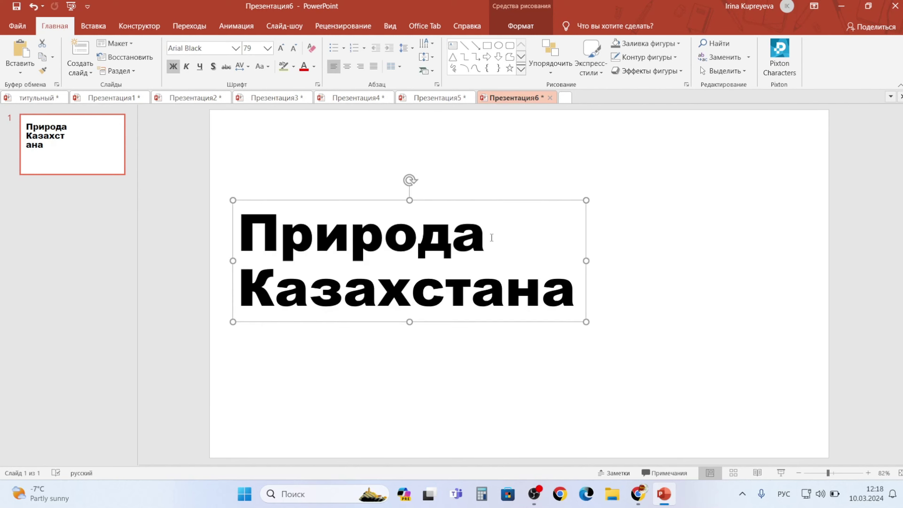
left_click(498, 382)
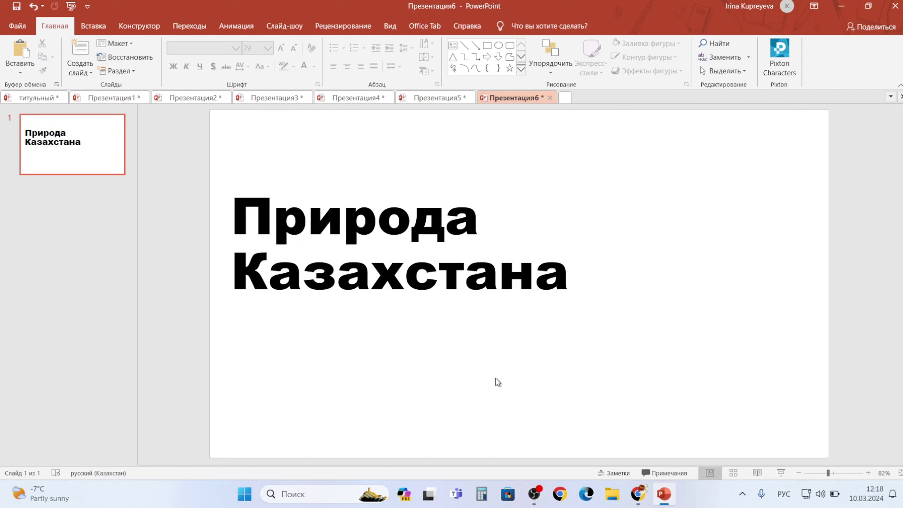
- Draw a blue rectangle over the right half and bend its left edge into a pointed wave
mouse_move(455, 109)
left_mouse_down()
mouse_move(760, 422)
mouse_move(827, 457)
left_mouse_up()
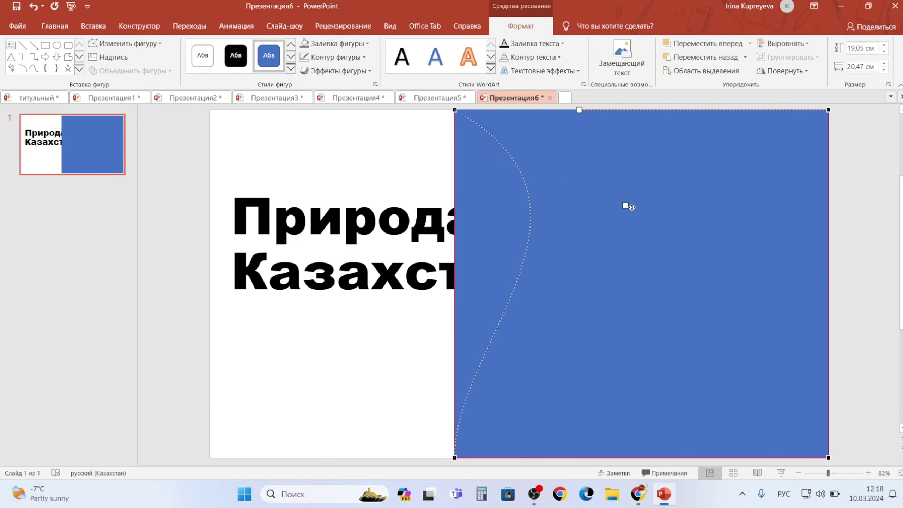
left_click_drag(699, 233, 709, 236)
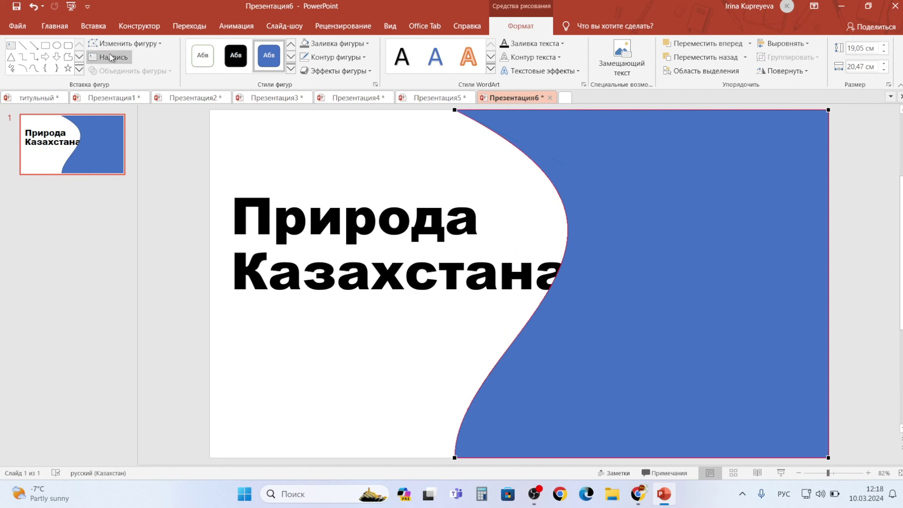
left_click(128, 43)
left_click(505, 362)
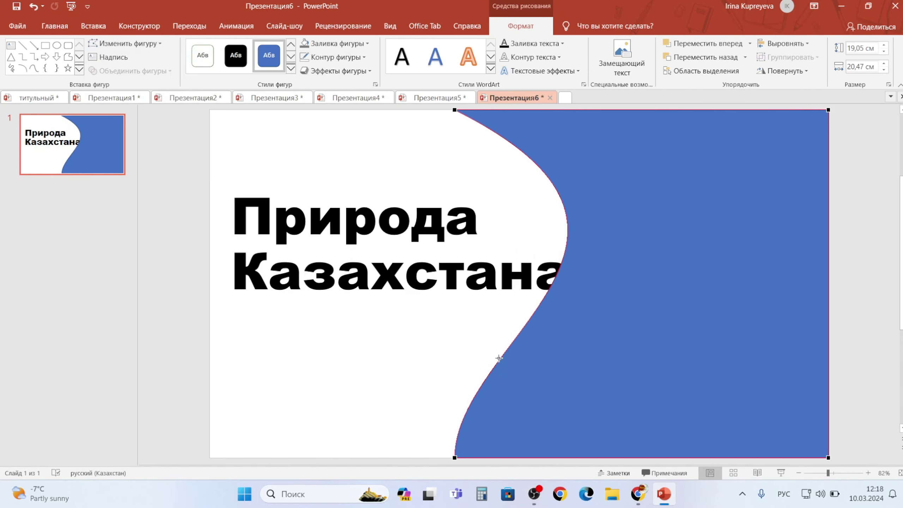
mouse_move(501, 358)
left_mouse_down()
mouse_move(699, 343)
mouse_move(659, 331)
mouse_move(637, 303)
left_mouse_up()
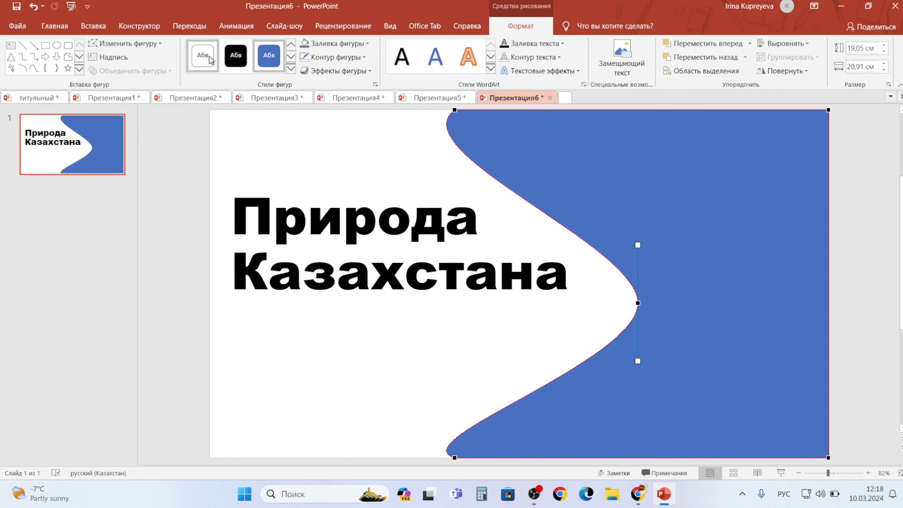
left_click(54, 26)
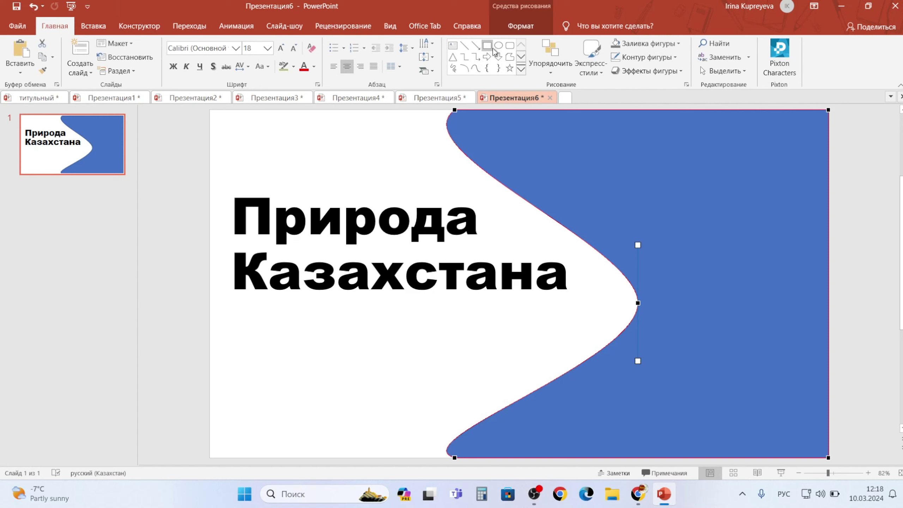
- Draw a blue circle below the title and remove its outline
left_click(498, 46)
left_click_drag(328, 319, 463, 434)
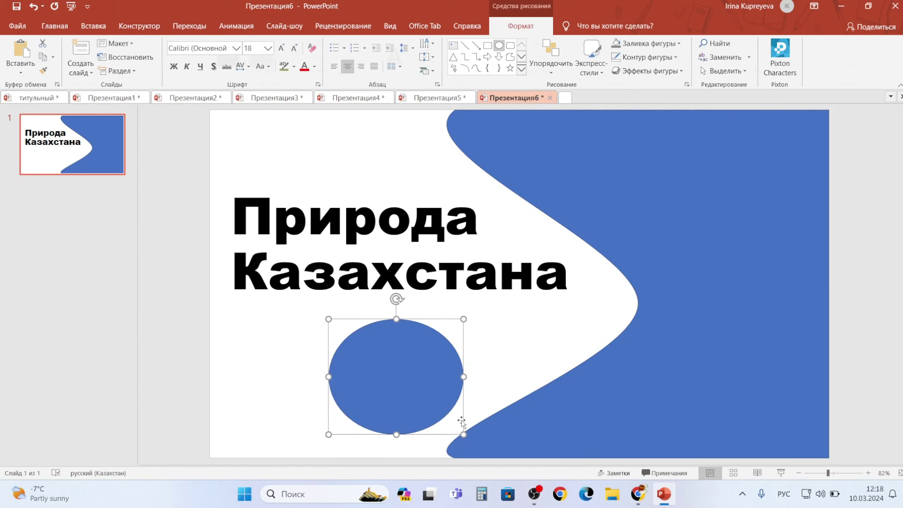
left_click(336, 57)
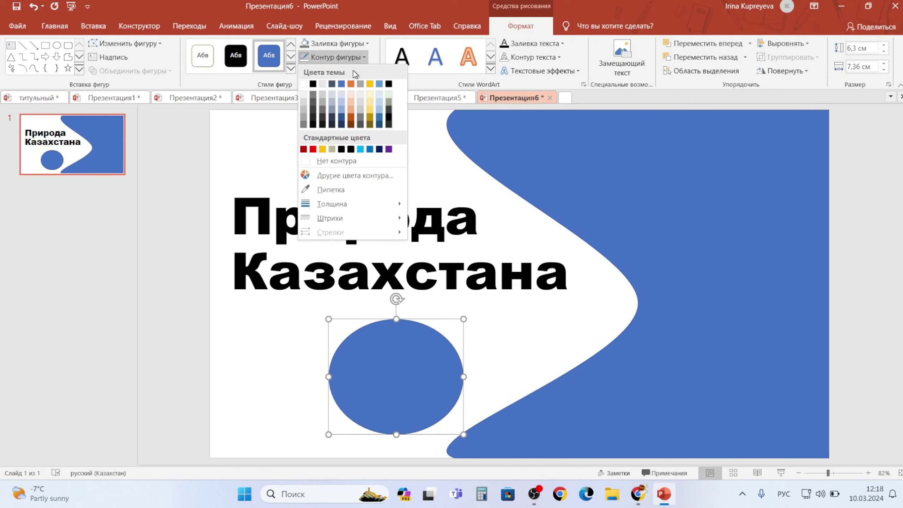
left_click(306, 162)
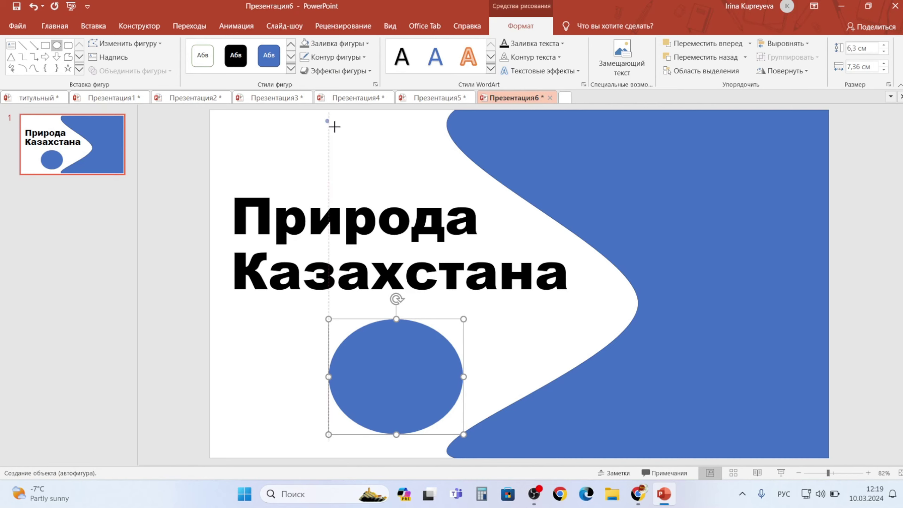
- Add circles above the title and near the top-left corner, group all circles, then go to the browser
left_click_drag(325, 119, 434, 193)
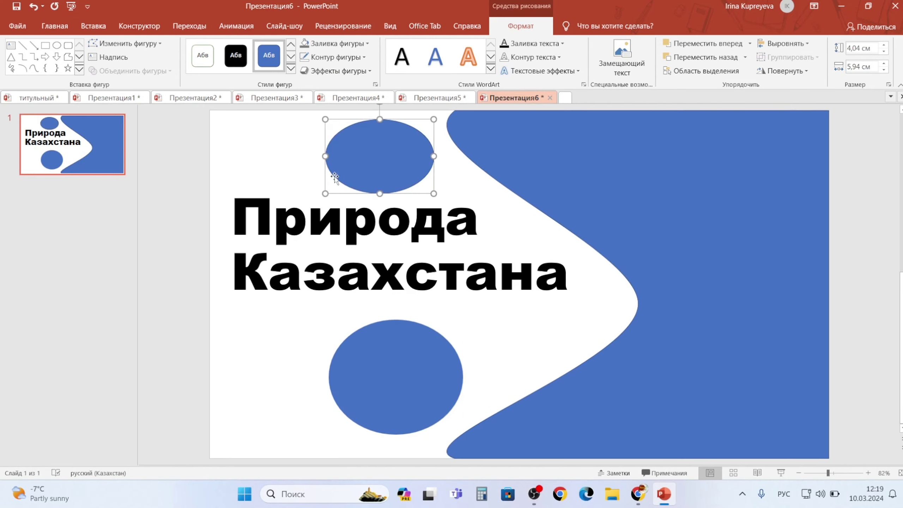
left_click(366, 59)
left_click_drag(226, 133, 260, 164)
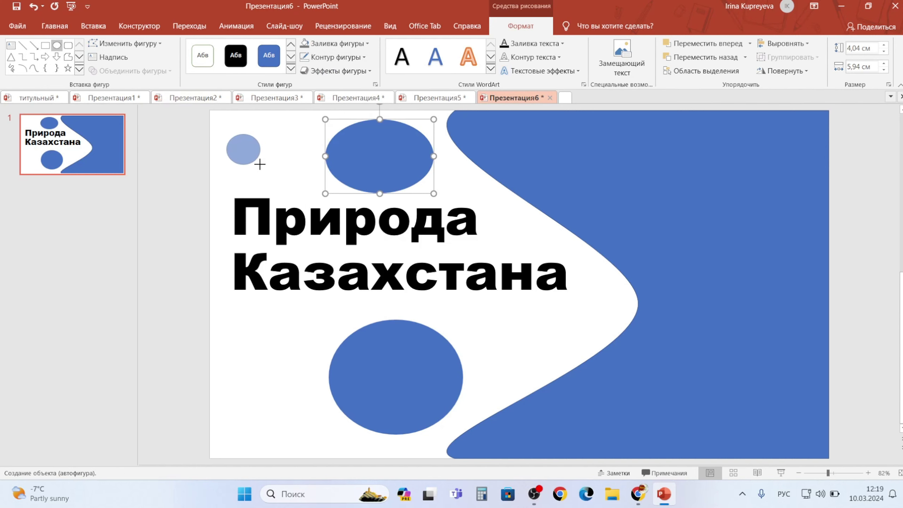
right_click(385, 188)
left_click(562, 257)
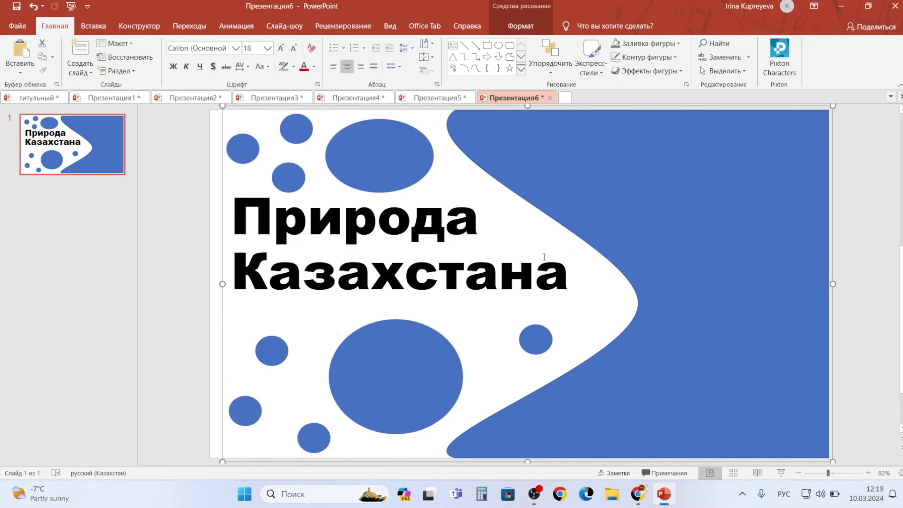
left_click(638, 493)
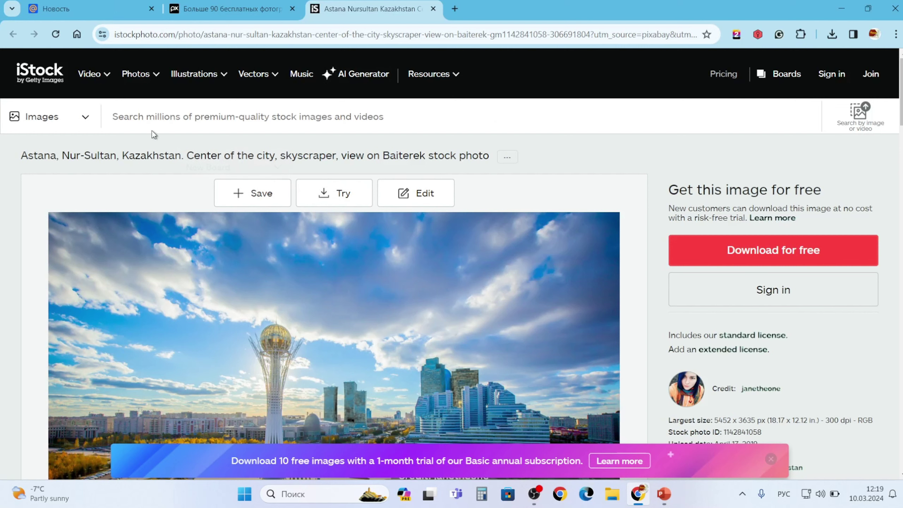
- Search Pixabay for природа казахстана photos and copy the Kolsai alpine lake image
left_click(249, 8)
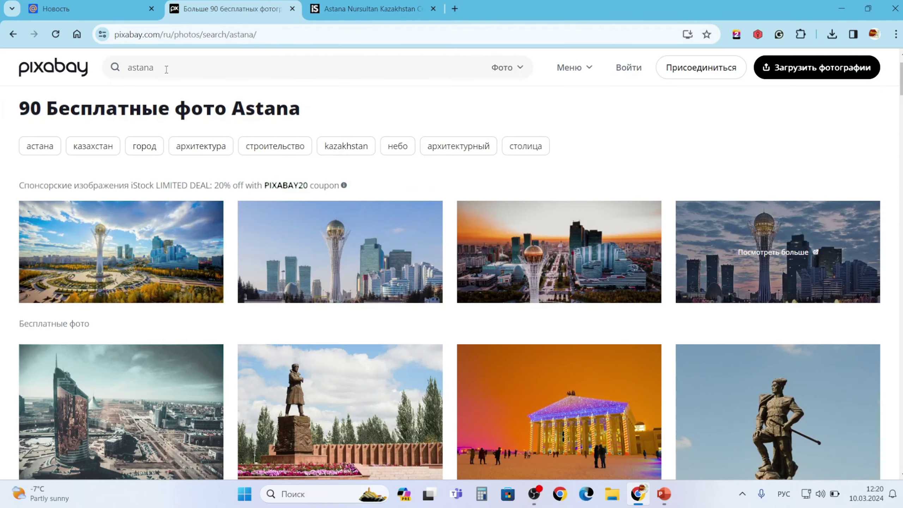
left_click_drag(166, 69, 115, 70)
type("природа казахстана")
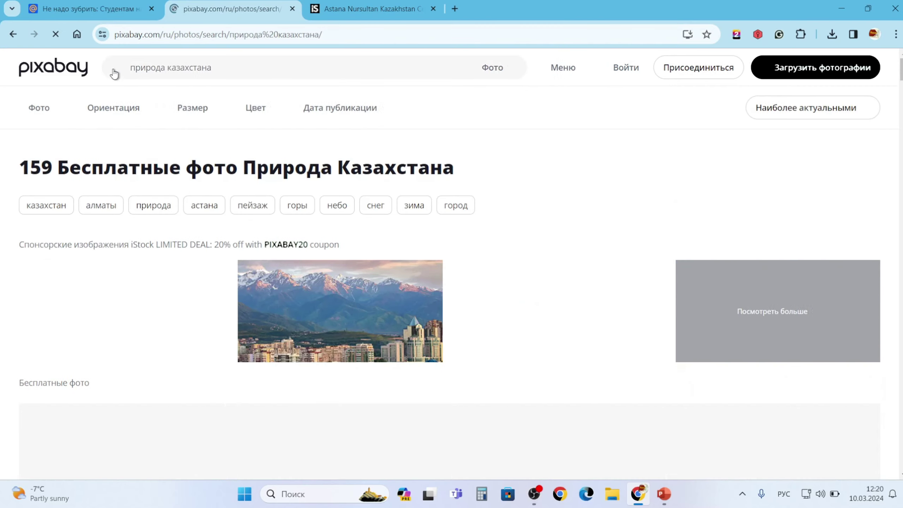
scroll(597, 357, "down", 5)
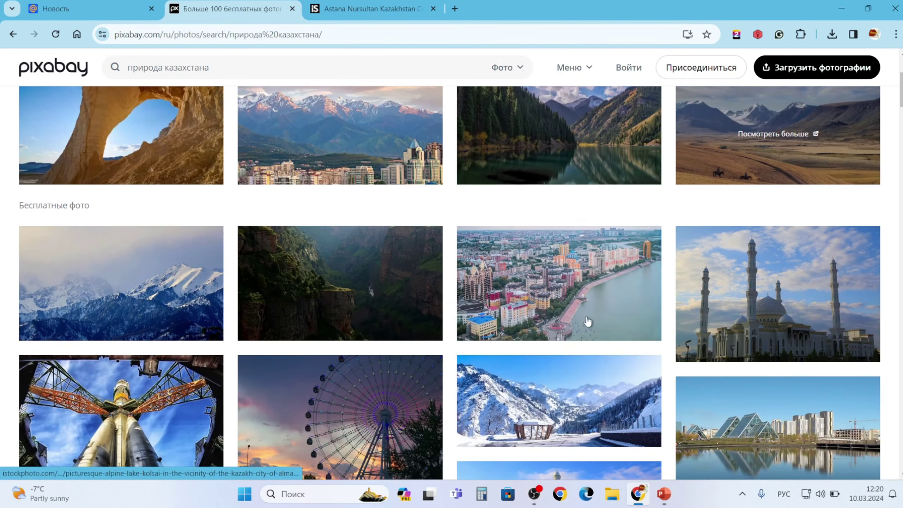
left_click(535, 145)
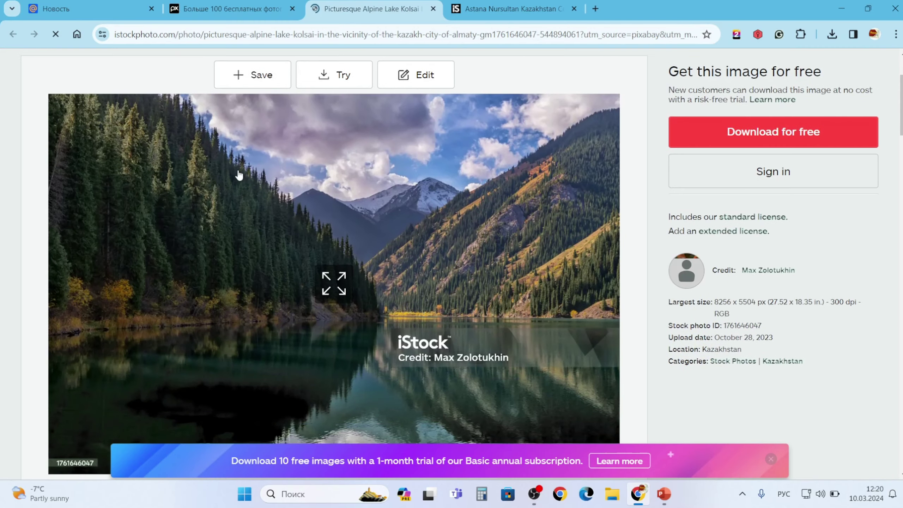
right_click(239, 175)
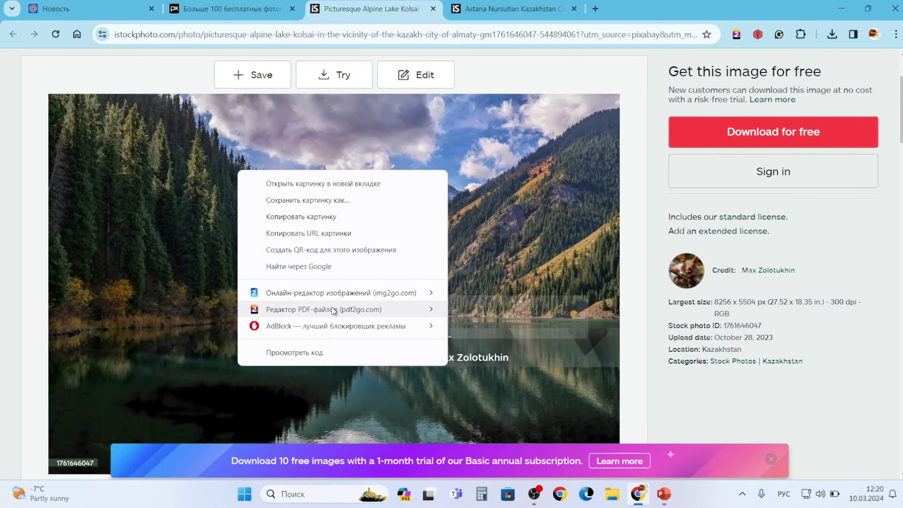
left_click(285, 220)
- Give the wavy shape and circles a picture fill from the clipboard's Kolsai lake photo
left_click(668, 495)
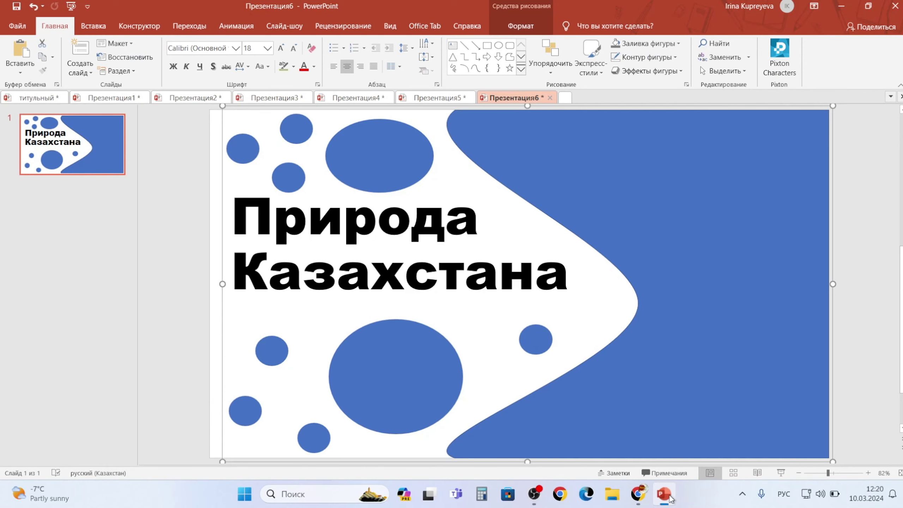
right_click(636, 215)
left_click(646, 419)
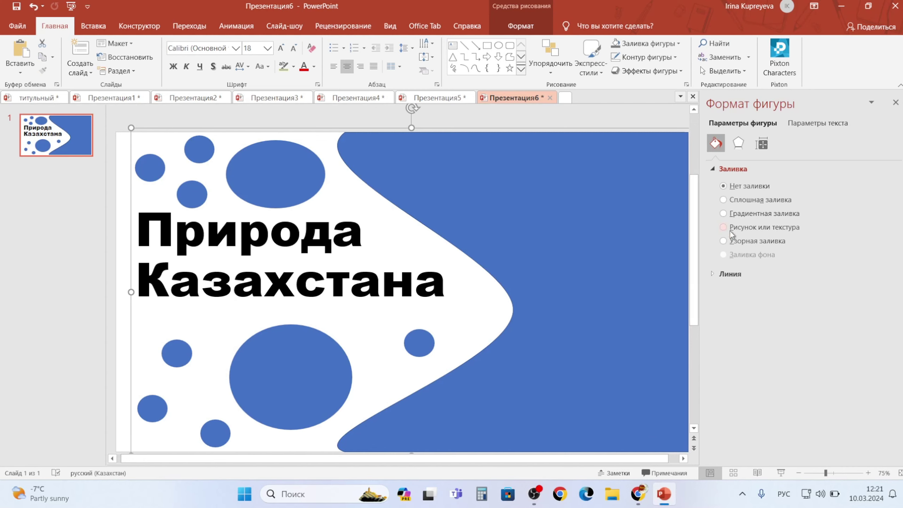
right_click(540, 151)
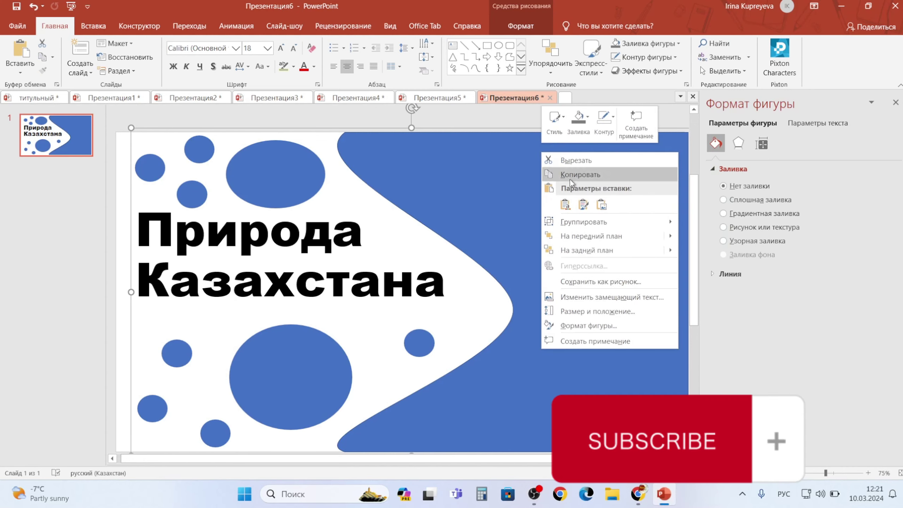
left_click(576, 322)
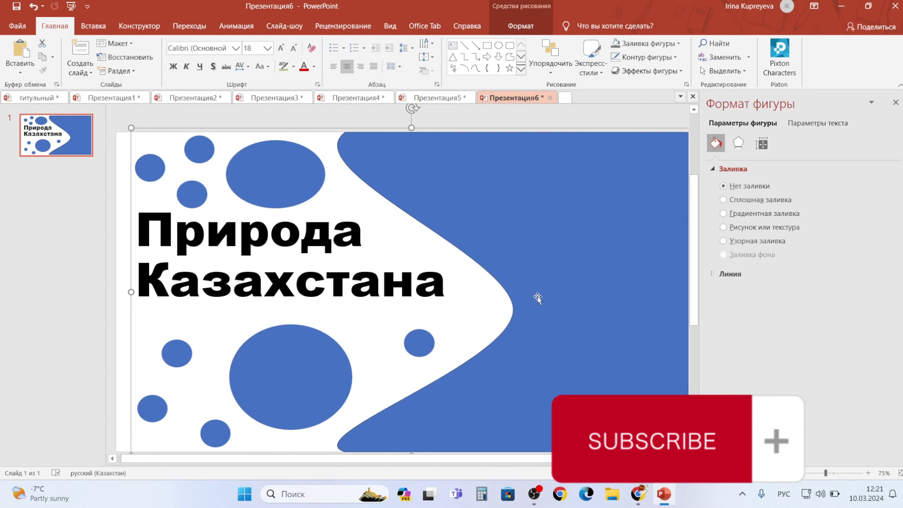
left_click(723, 227)
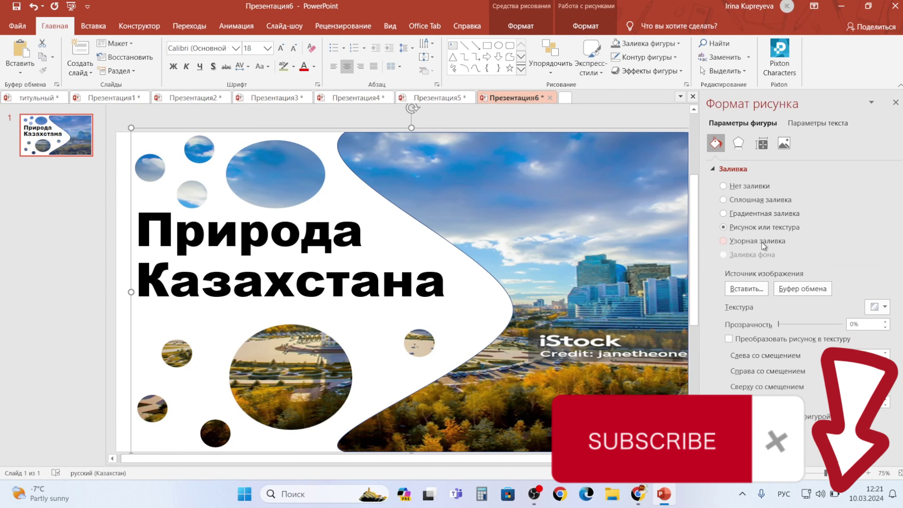
left_click(805, 290)
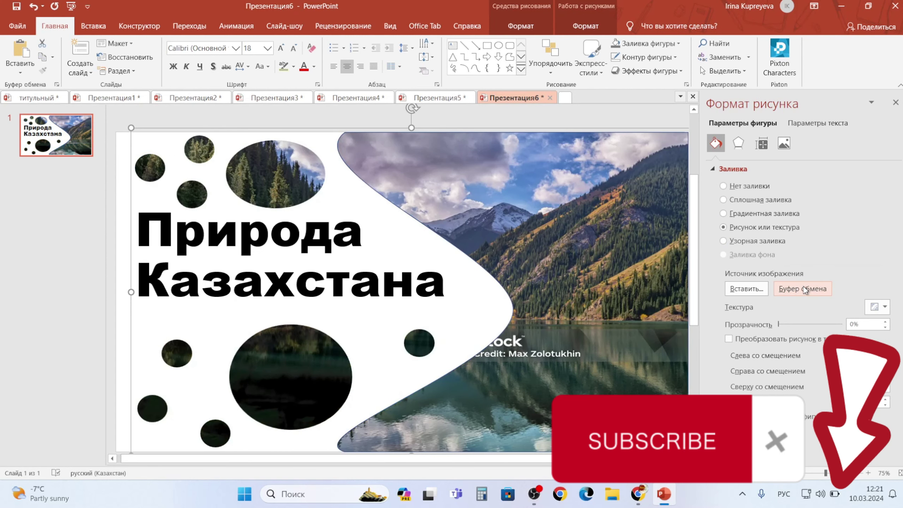